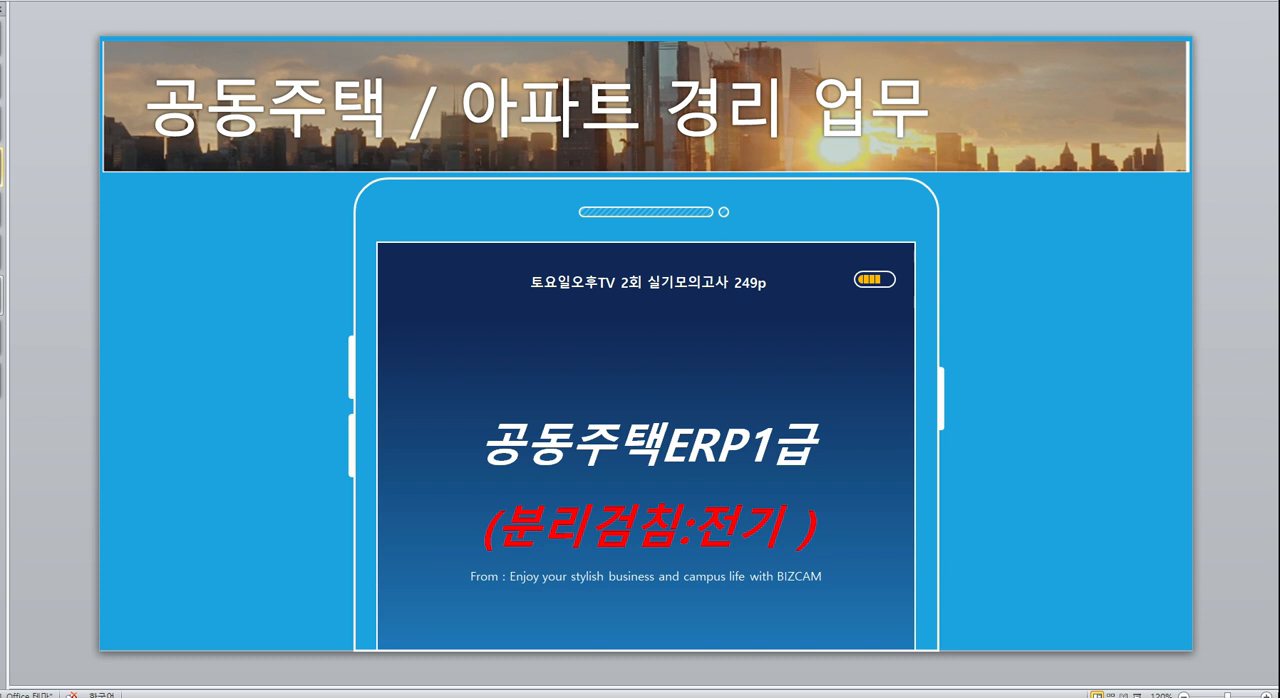
Query the 2021.09 전기분리검침 records and receive that month's data.
click(469, 252)
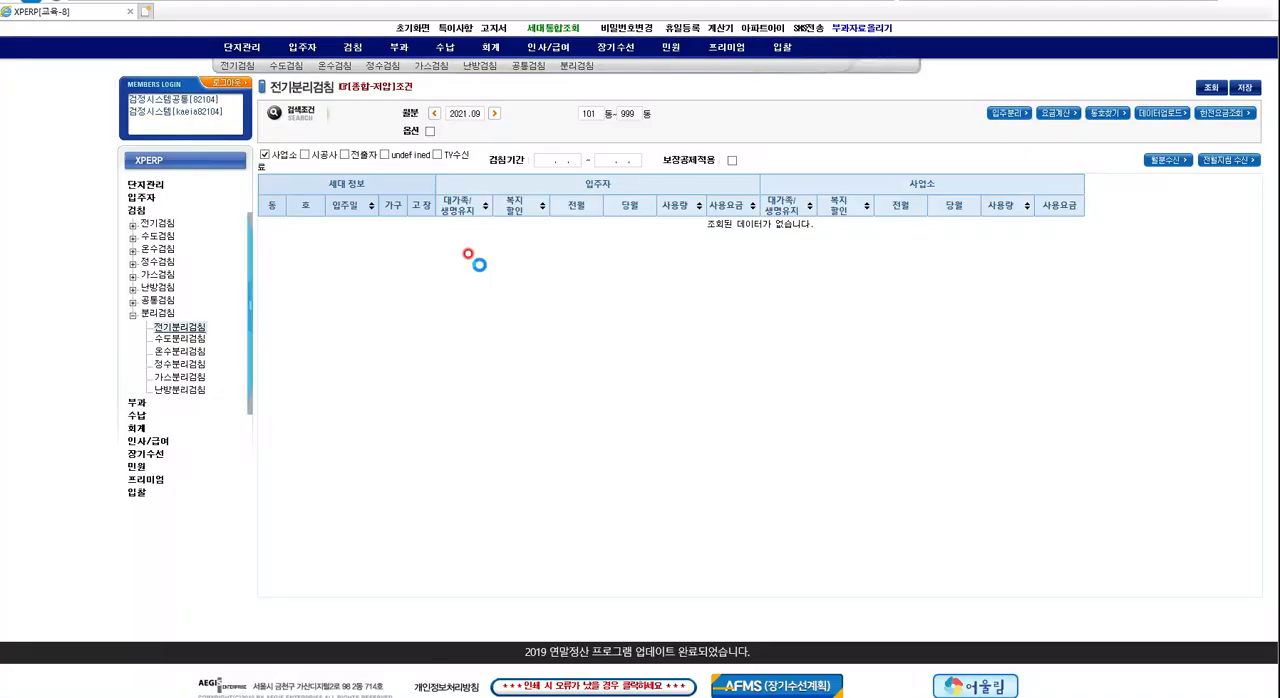
click(452, 113)
click(169, 328)
click(470, 116)
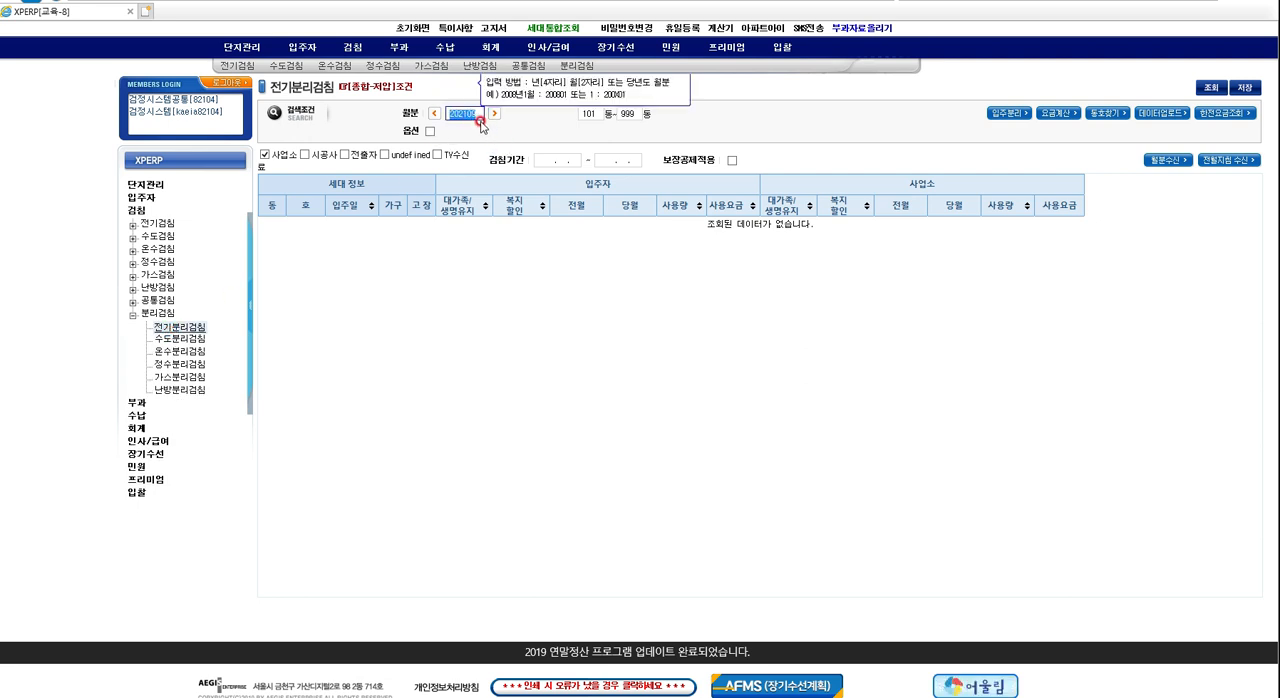
click(1212, 89)
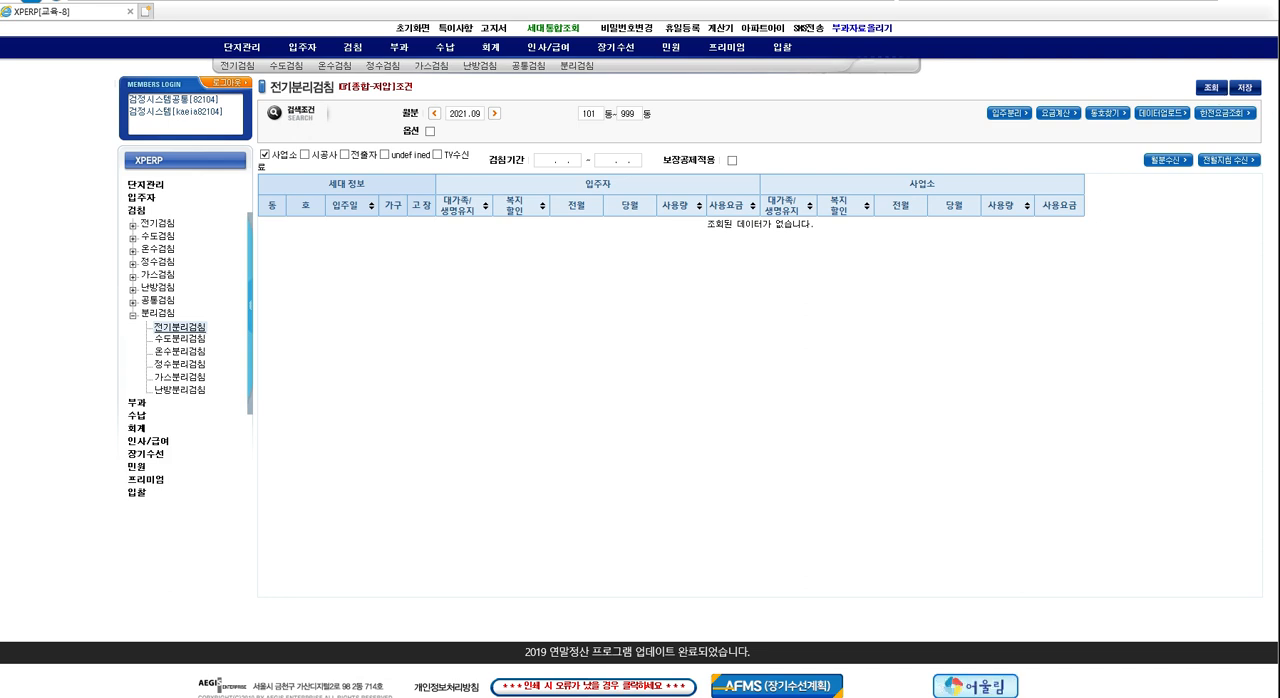
click(1150, 163)
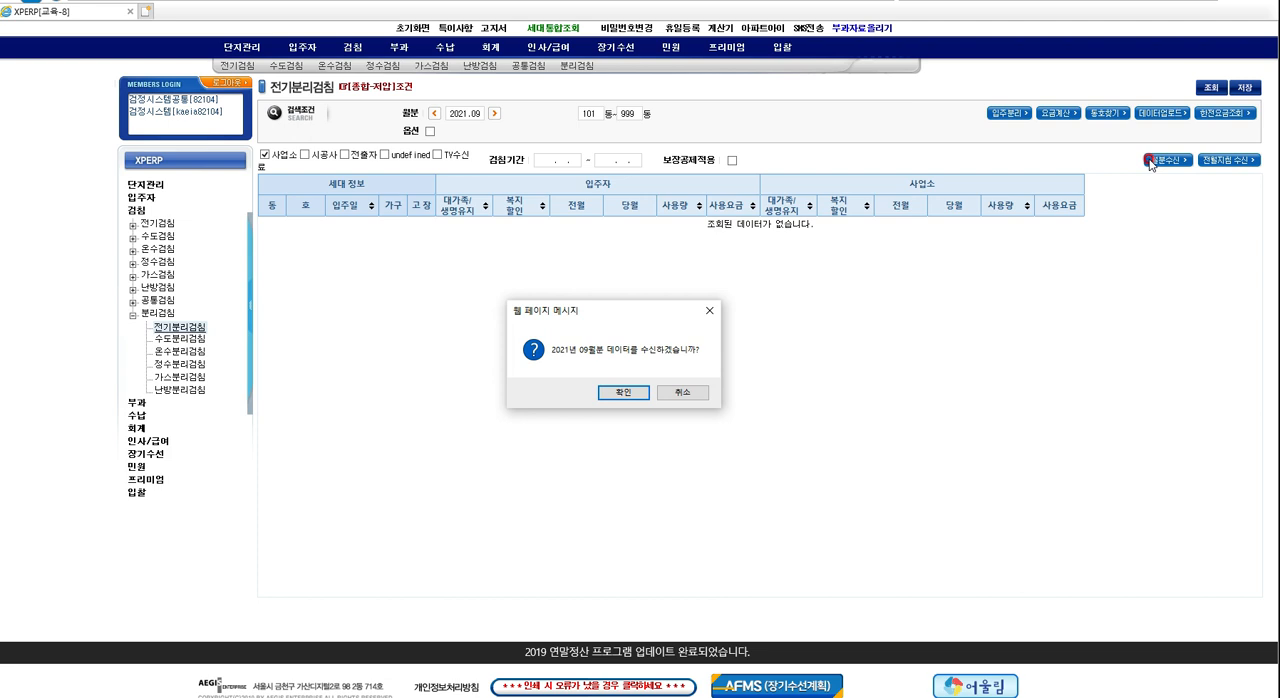
key(Return)
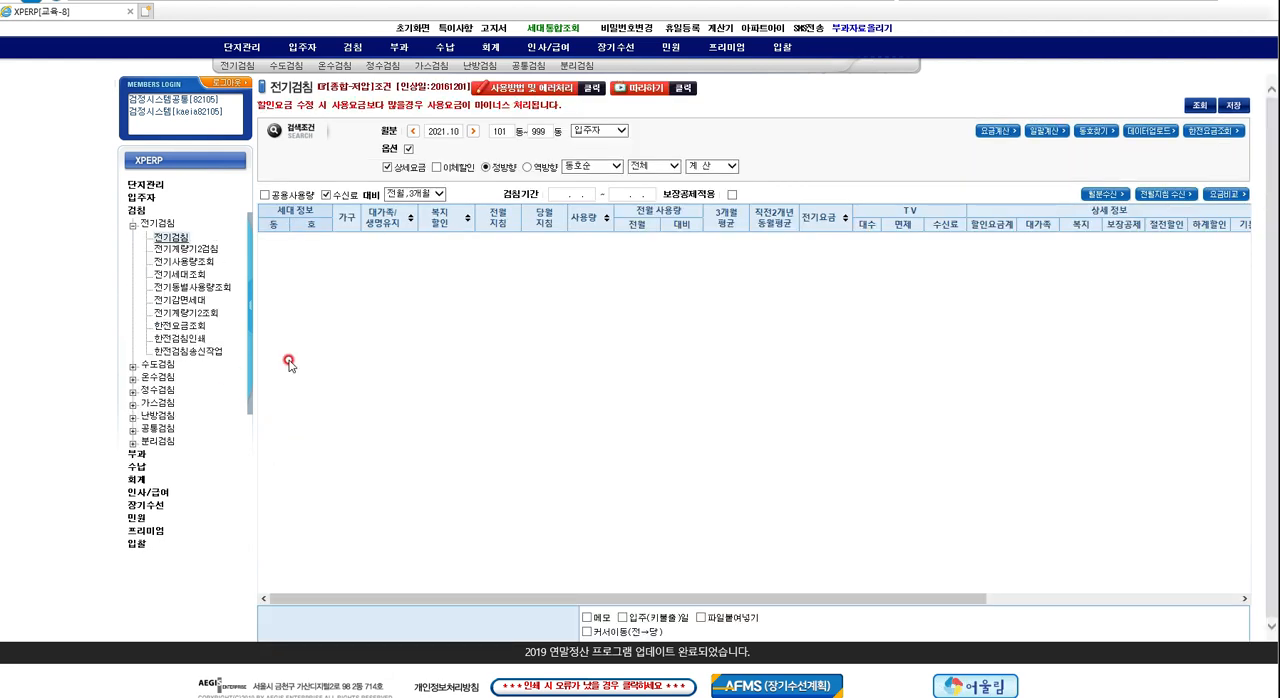
Load the 2021.10 전기분리검침 household list and receive that month's data (월분수신).
click(132, 443)
click(174, 456)
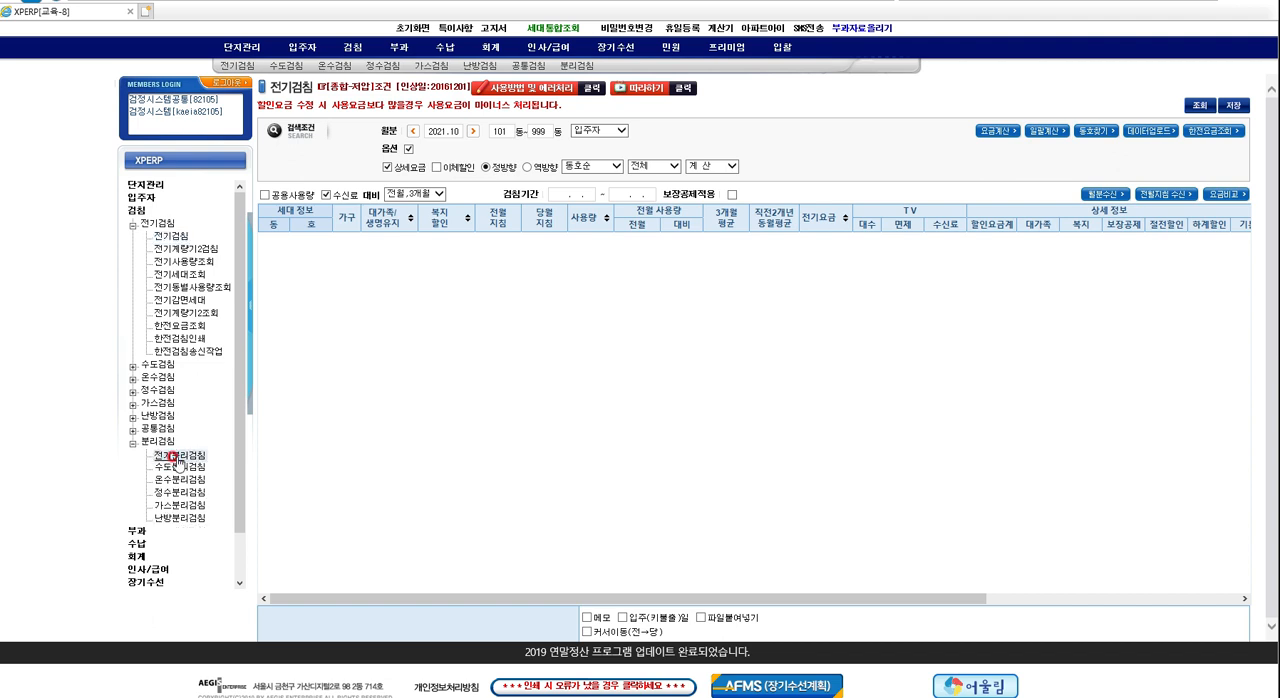
click(174, 458)
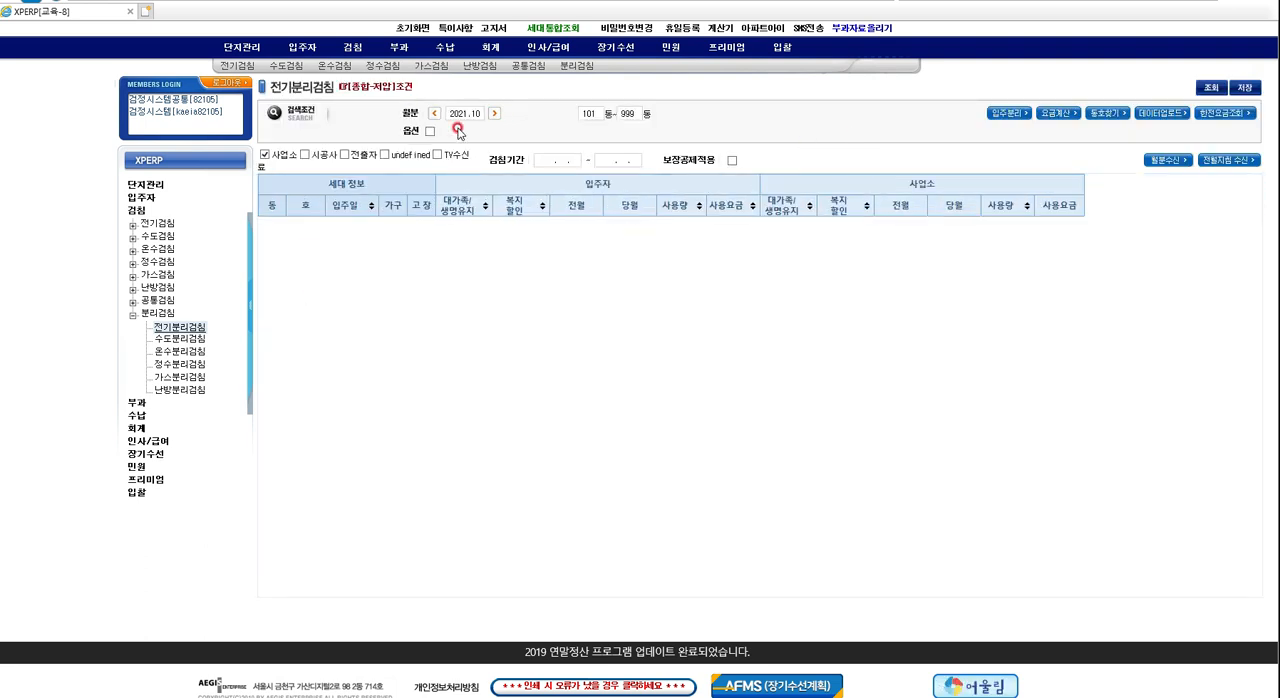
click(1202, 90)
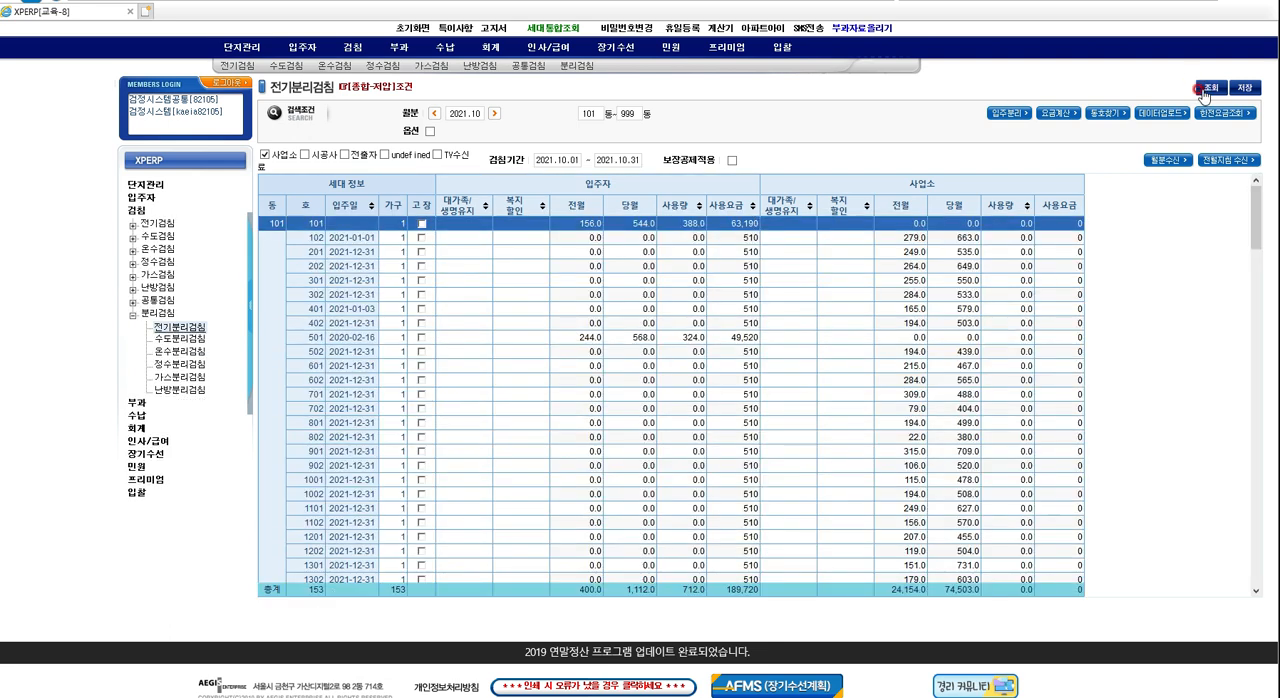
click(1172, 163)
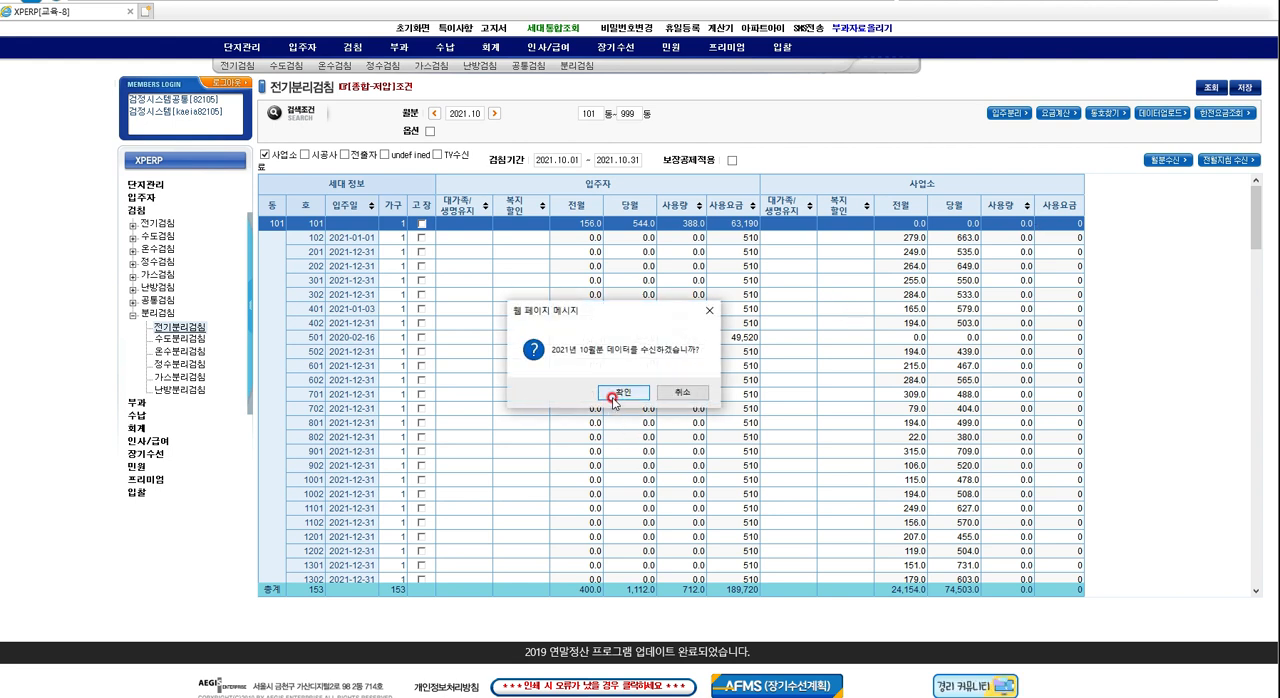
click(615, 398)
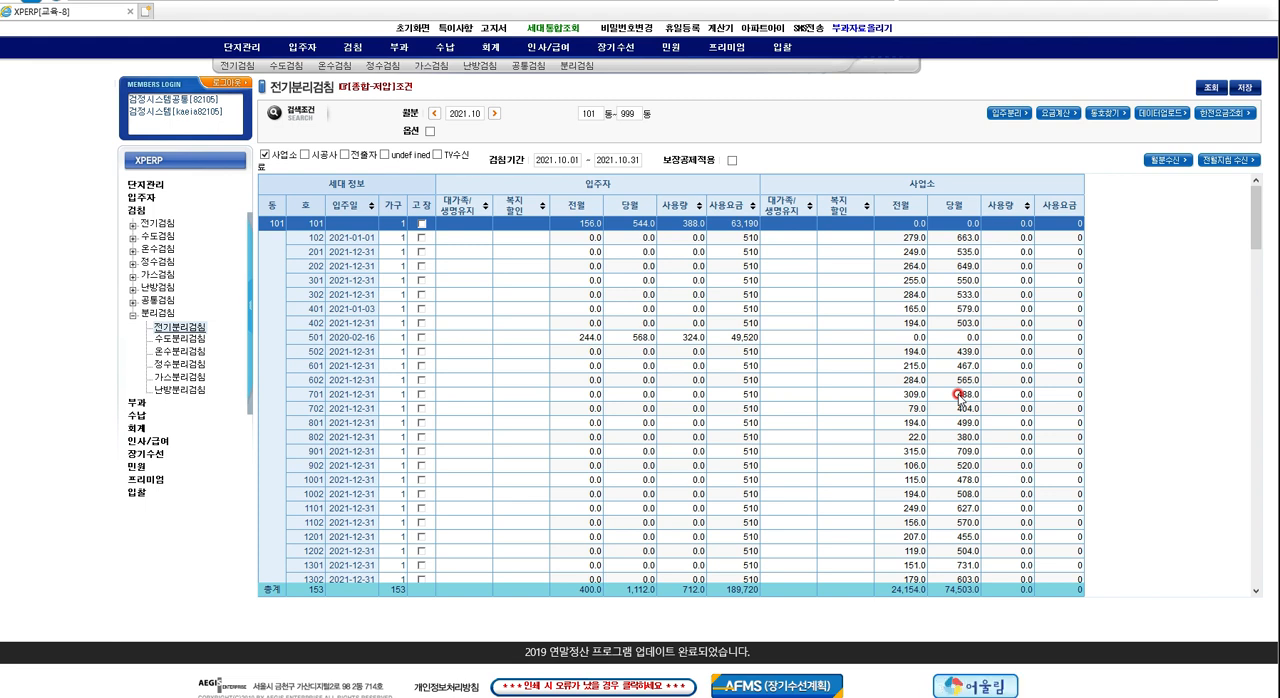
Switch to 2021.11, query the electricity split-meter records and receive that month's data.
click(493, 114)
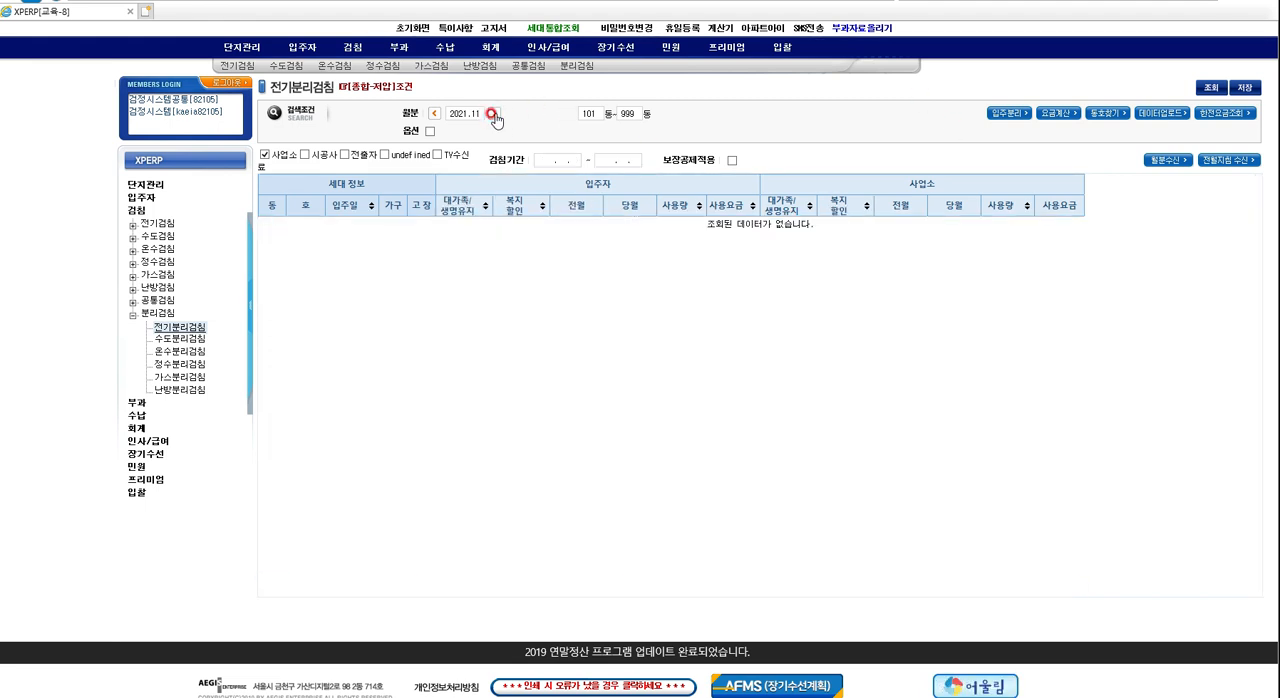
click(1211, 89)
click(1167, 172)
click(635, 404)
click(666, 280)
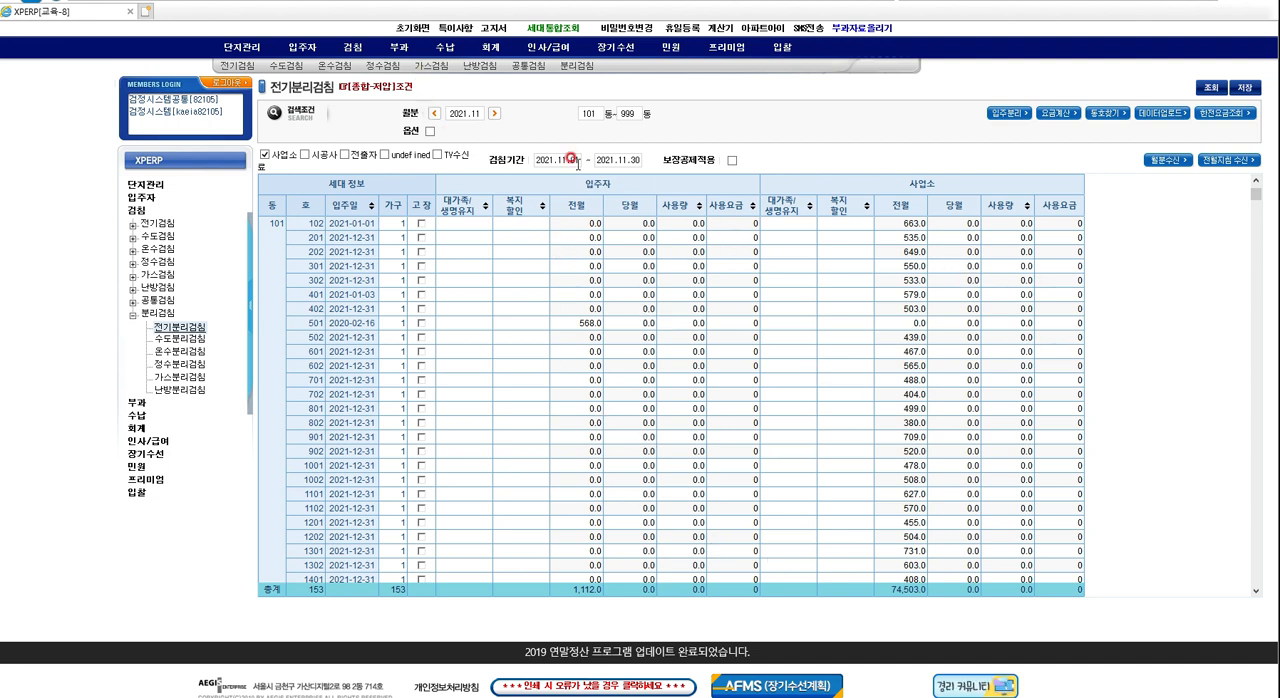
Return to 2021.10 and include the 사업소 전월 and 당월 columns in the data upload settings.
click(433, 114)
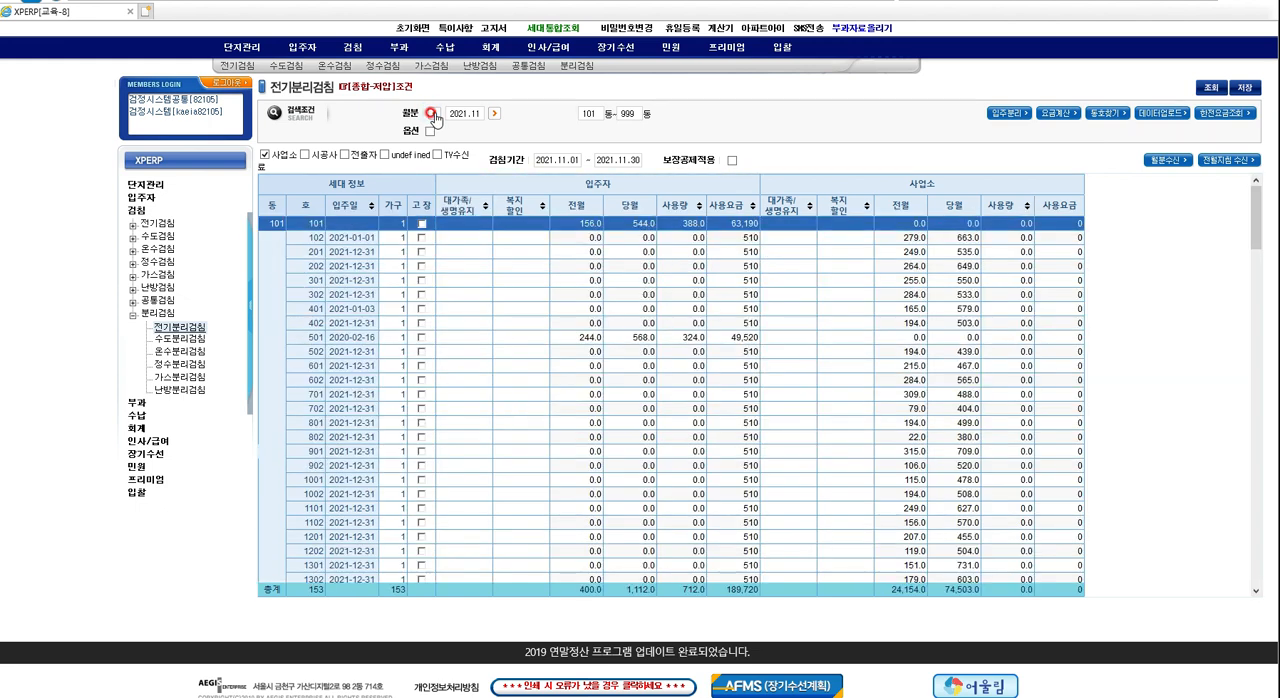
click(433, 114)
click(1165, 116)
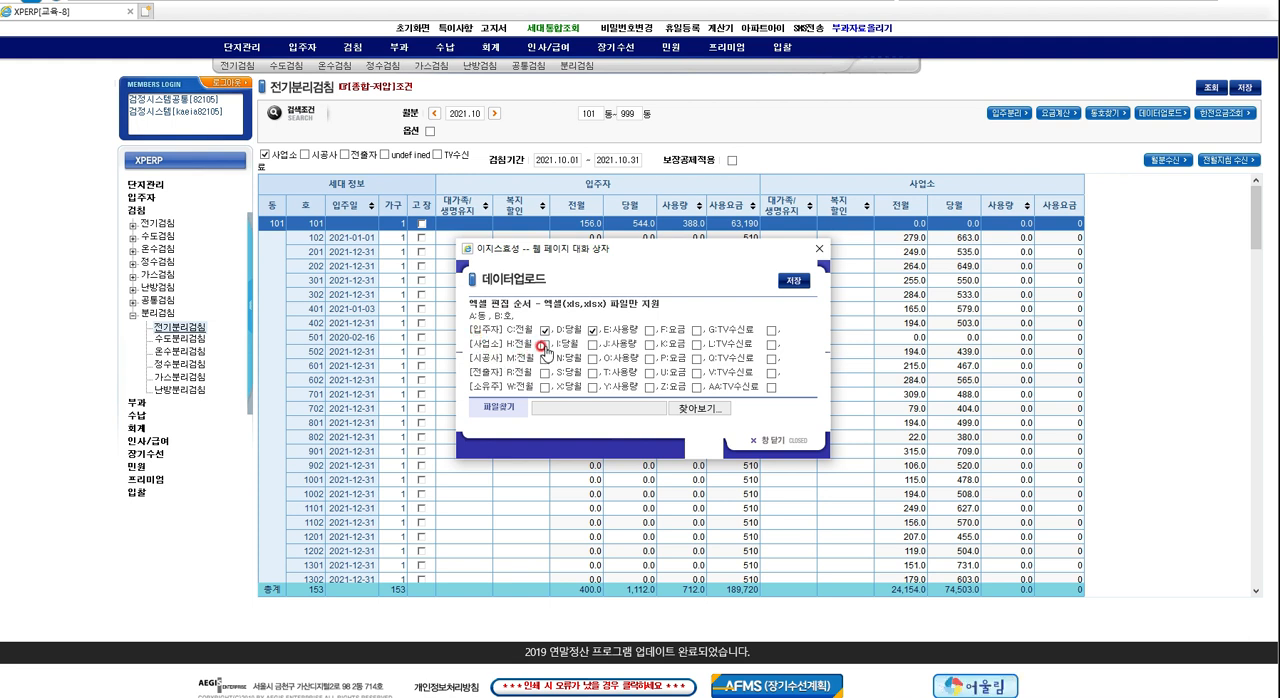
click(544, 346)
click(592, 346)
Upload the 세무회계_전기검침_2월_데이터업로드용 Excel file from the SDHC (F:) drive and save it.
click(703, 410)
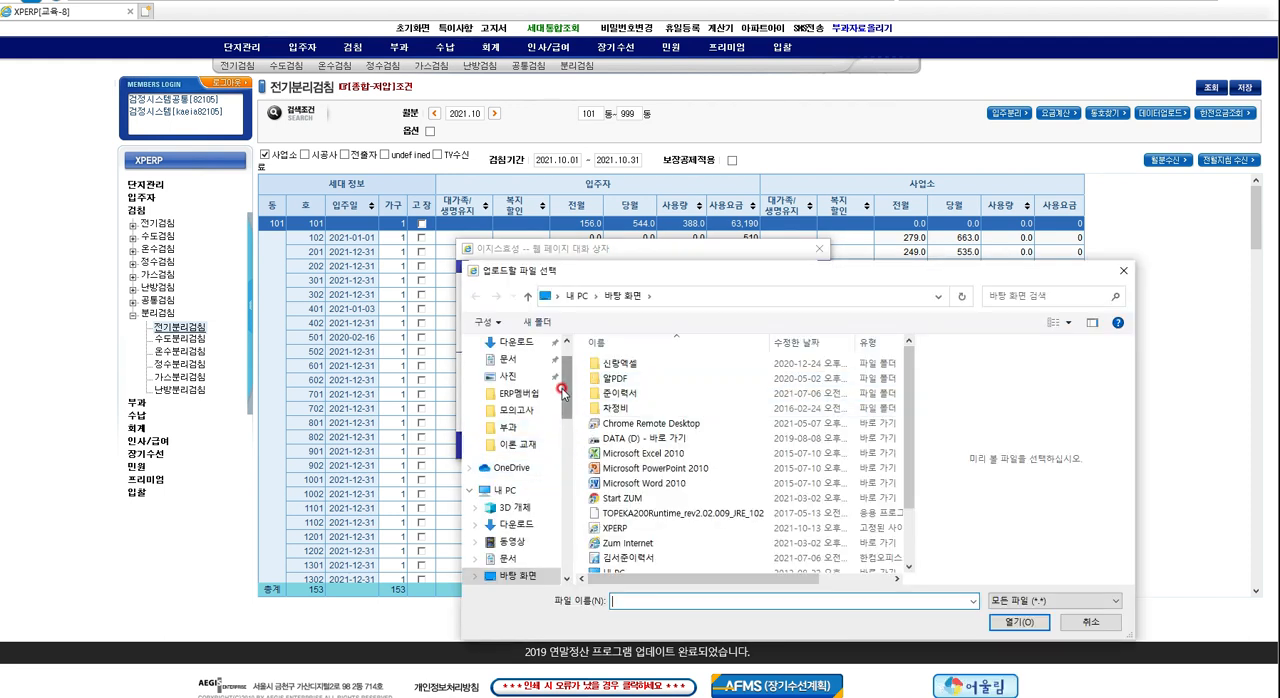
scroll(530, 480, down, 4)
click(511, 487)
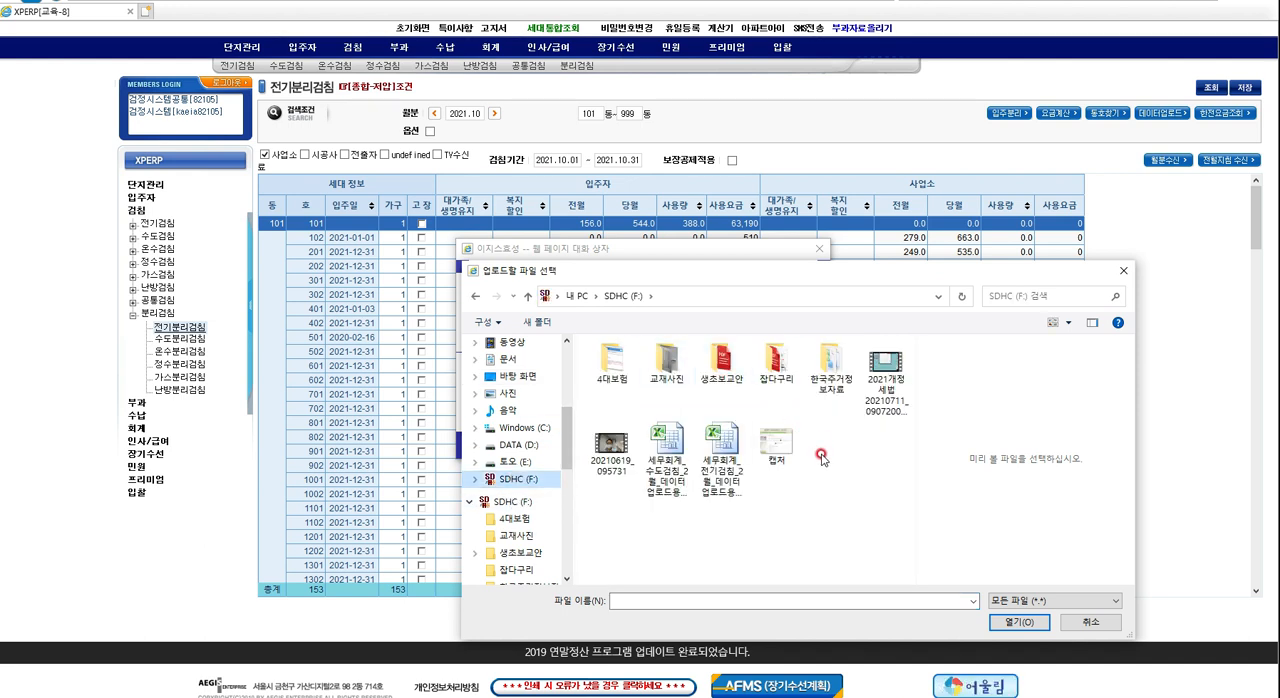
double_click(736, 458)
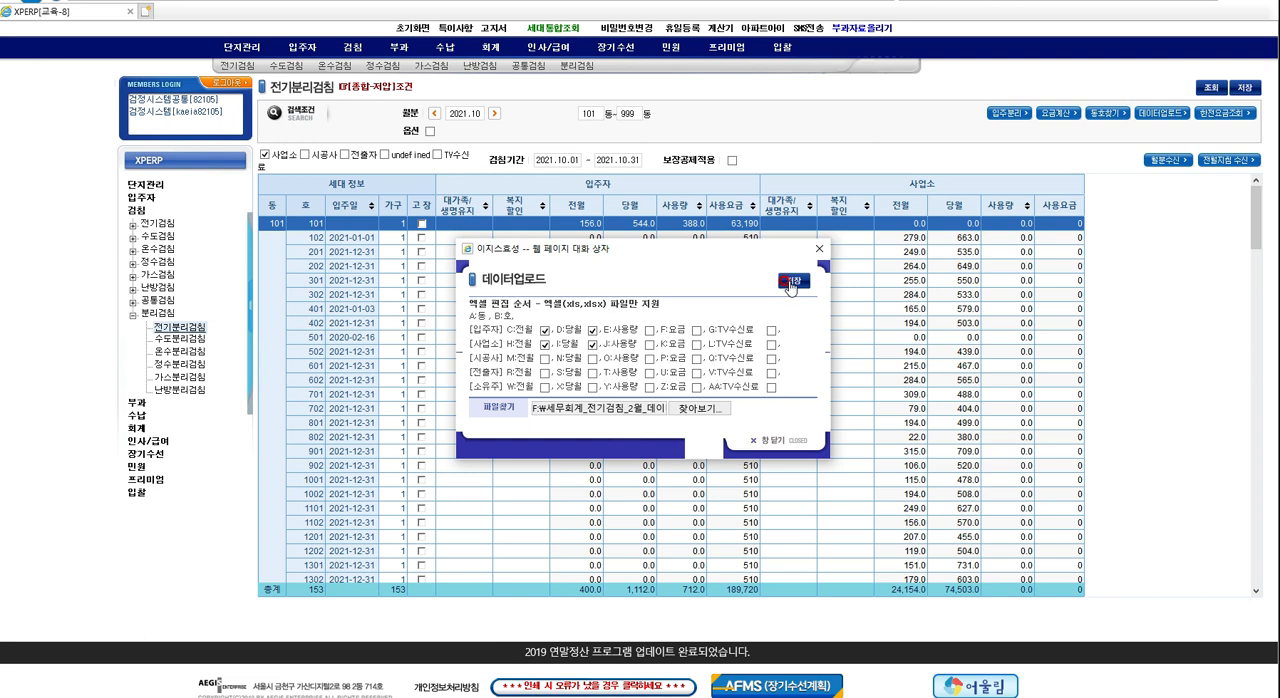
click(791, 284)
click(798, 287)
click(796, 301)
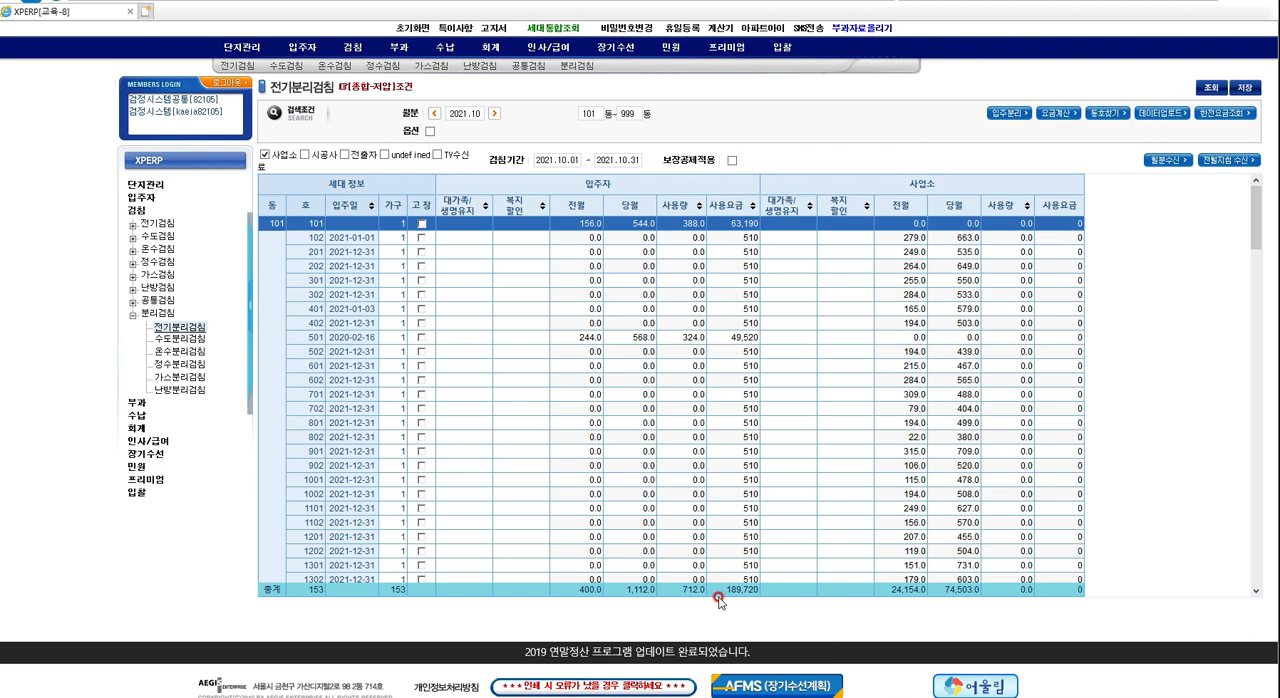
Examine the 입주자 and 사업소 readings, usage and charges across the household list and its totals row.
drag(1258, 220, 1264, 594)
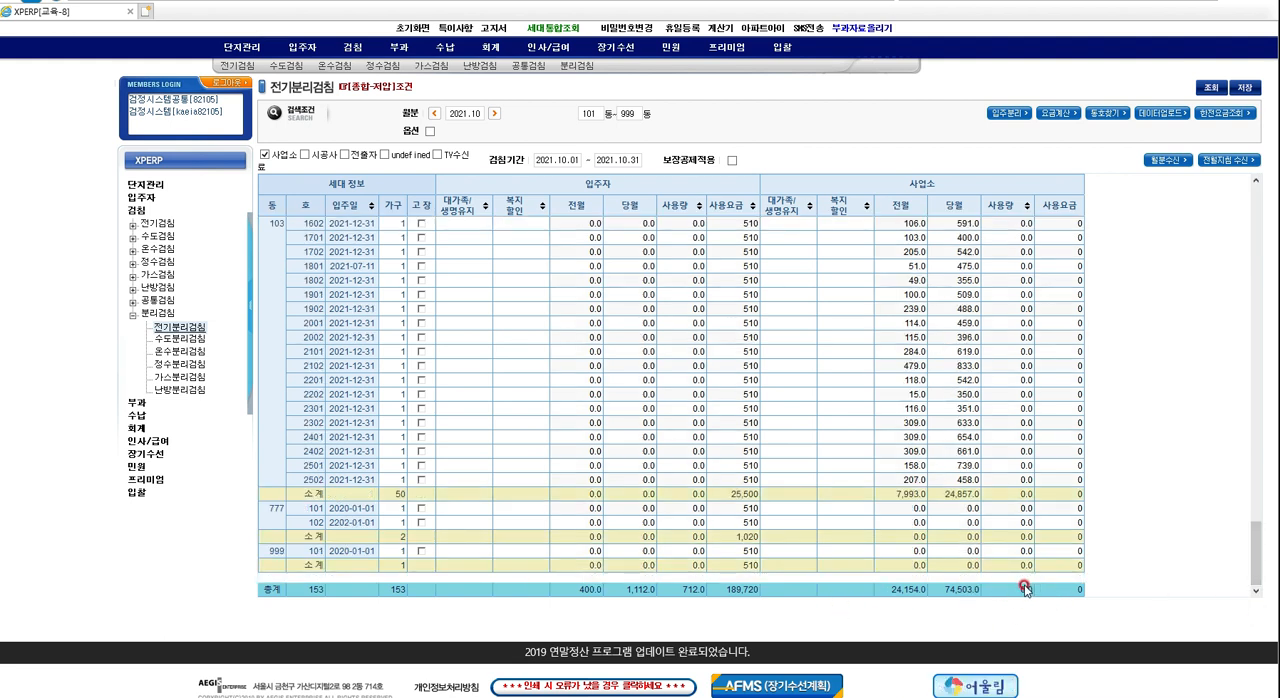
click(745, 266)
click(735, 309)
click(738, 366)
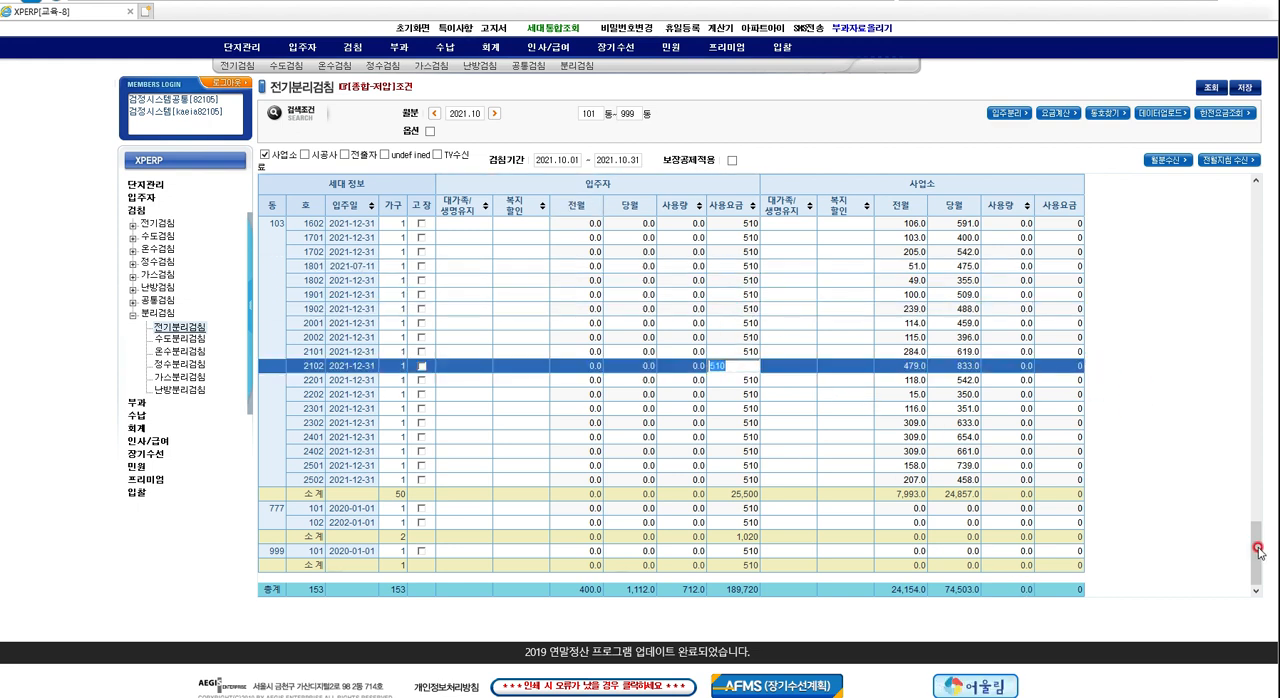
click(727, 421)
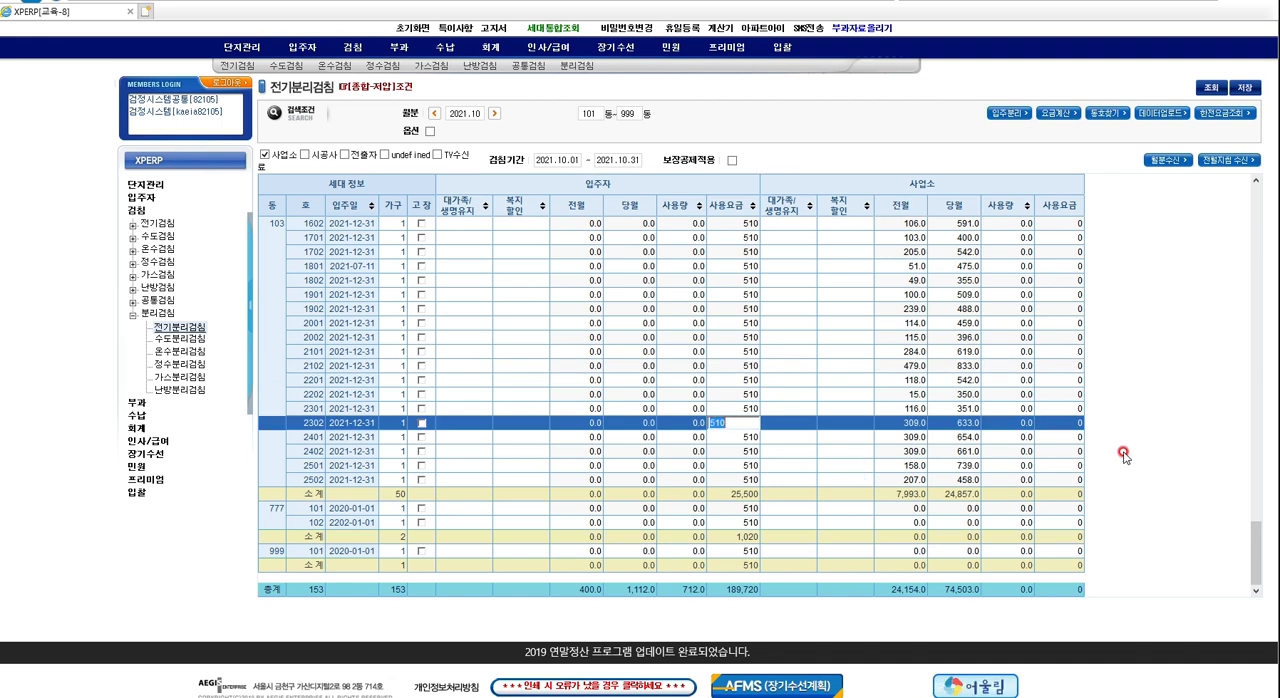
drag(1255, 567, 1226, 214)
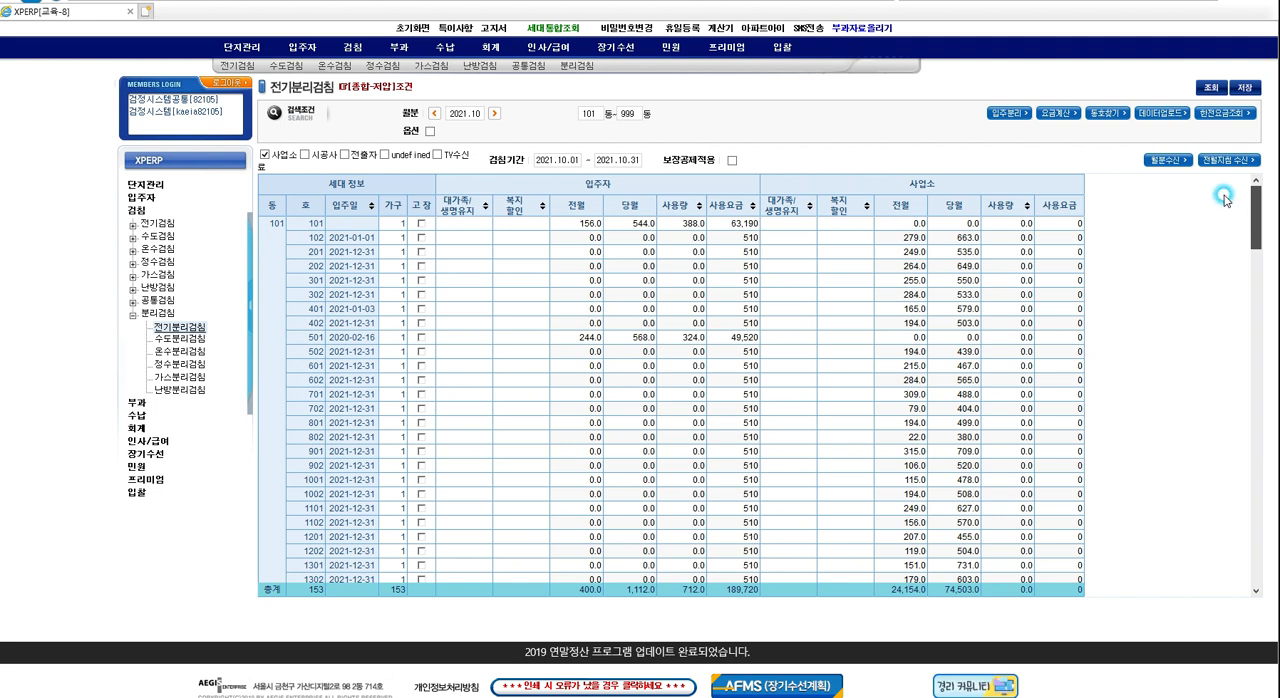
click(1257, 220)
mouse_move(1258, 218)
mouse_down()
mouse_move(1260, 264)
mouse_move(1260, 212)
mouse_up()
click(686, 298)
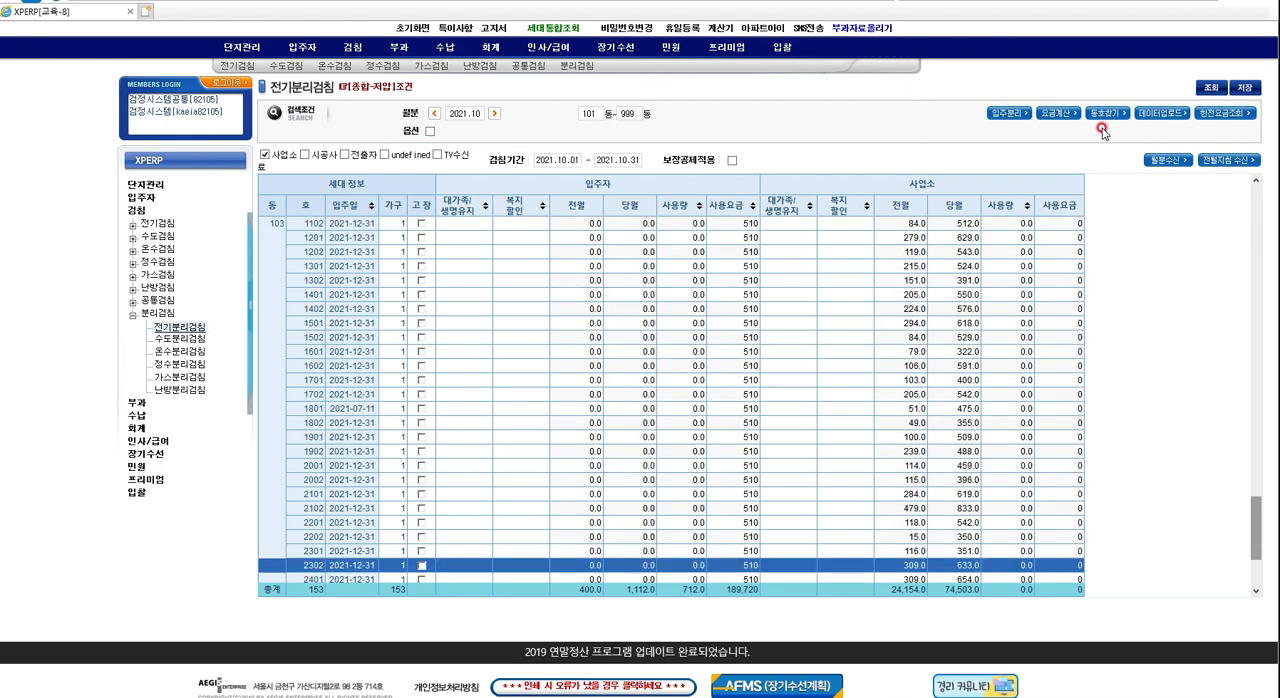
Open the 요금계산 dialog and set the occupant-type 주거구분 (currently 입주자) to 전체.
click(1048, 118)
click(1068, 116)
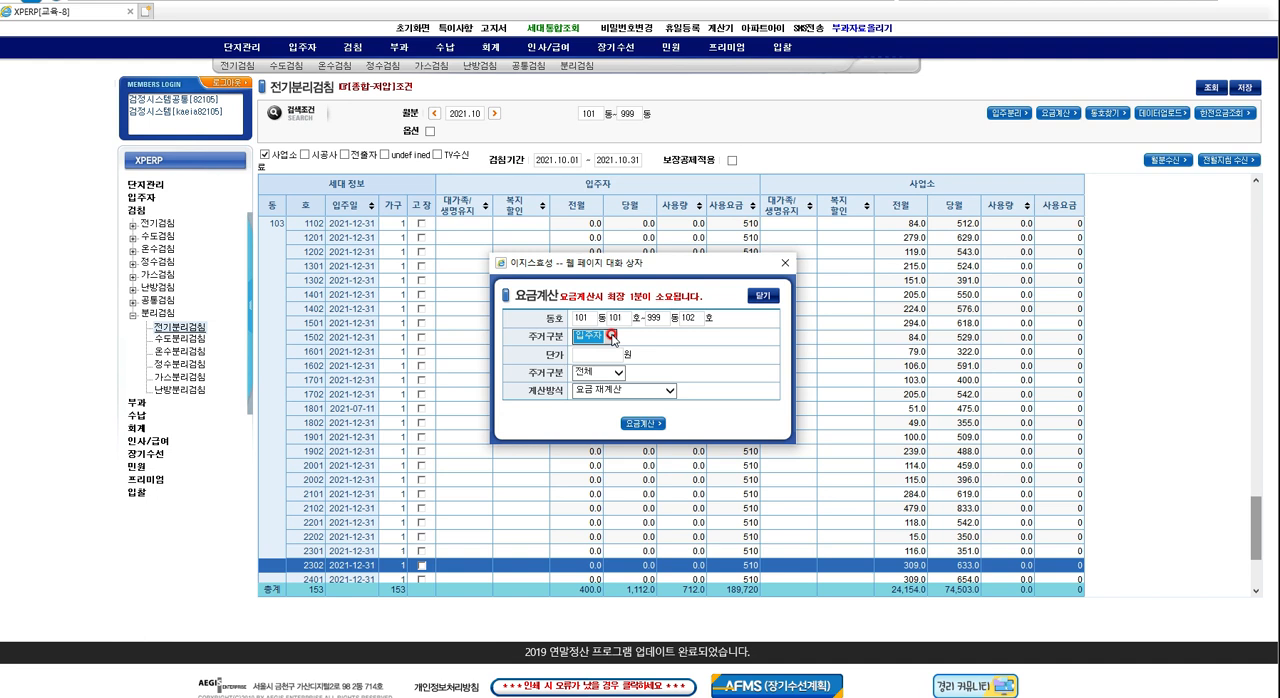
click(613, 337)
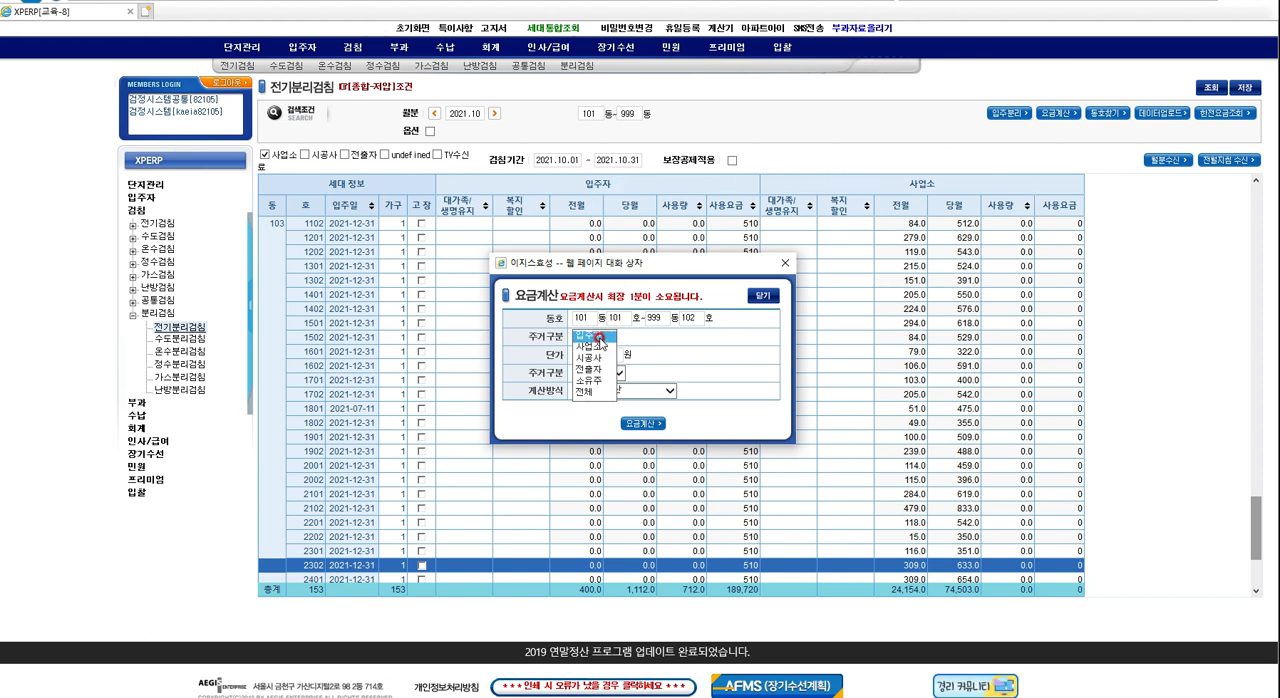
click(585, 391)
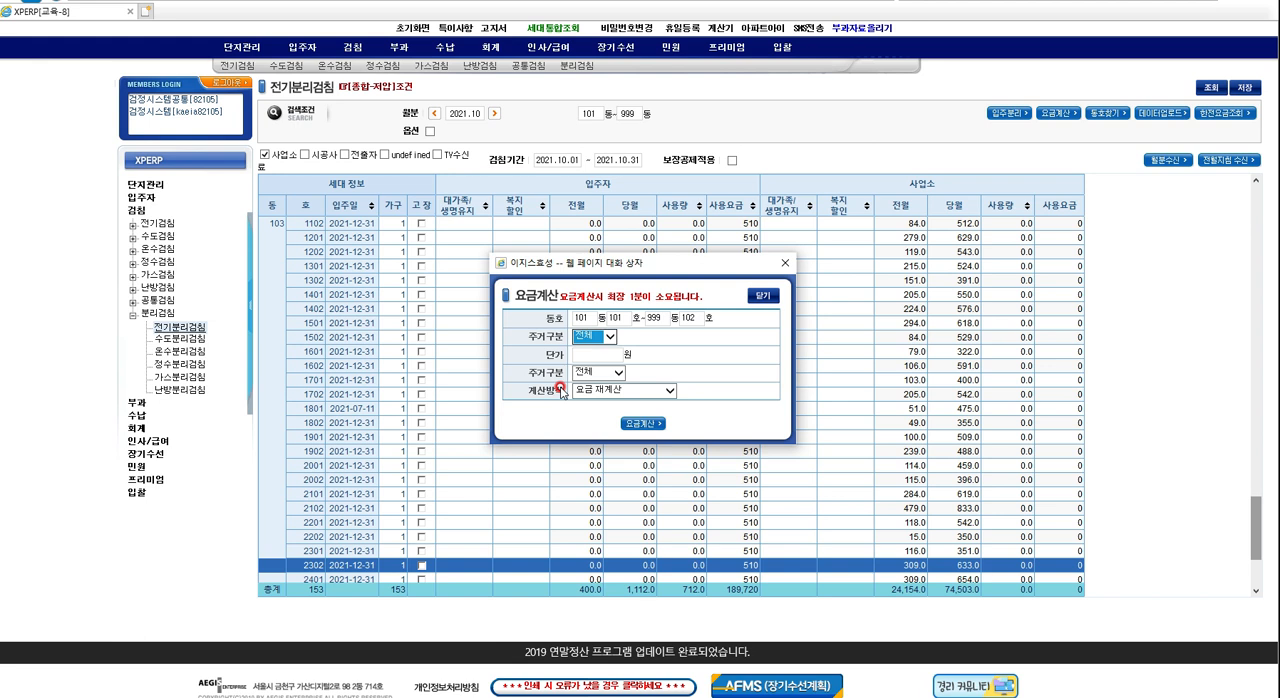
click(672, 393)
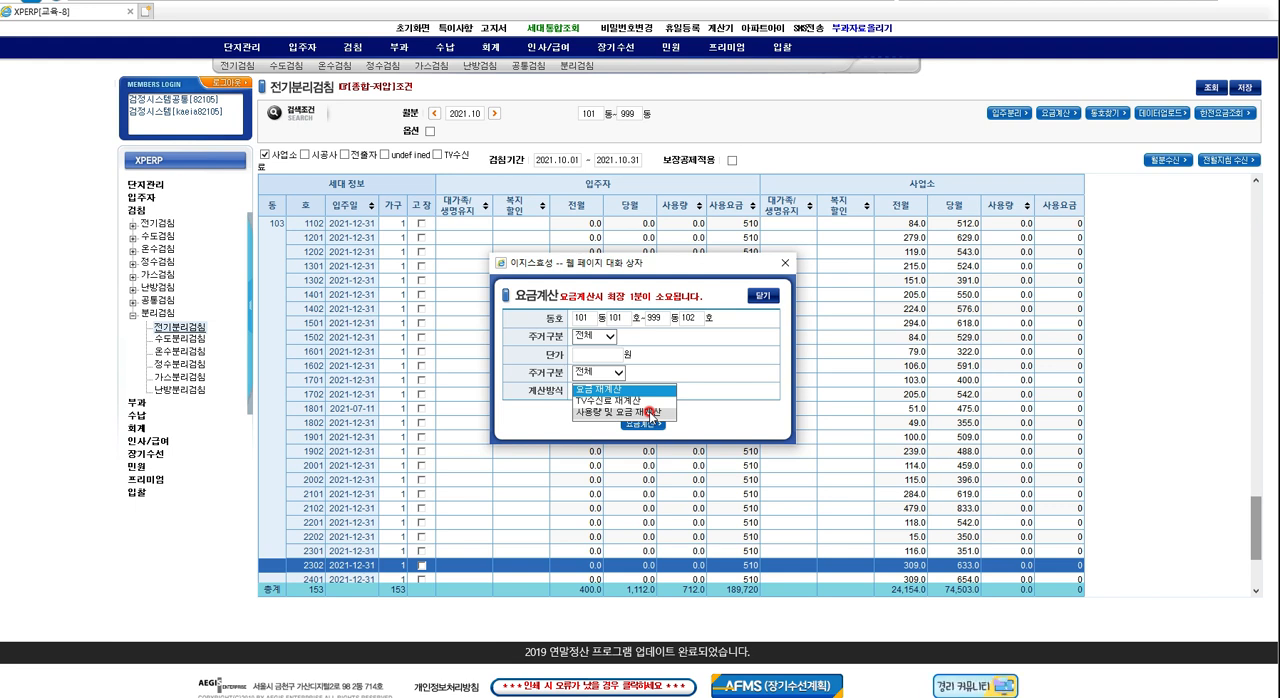
click(612, 337)
click(610, 343)
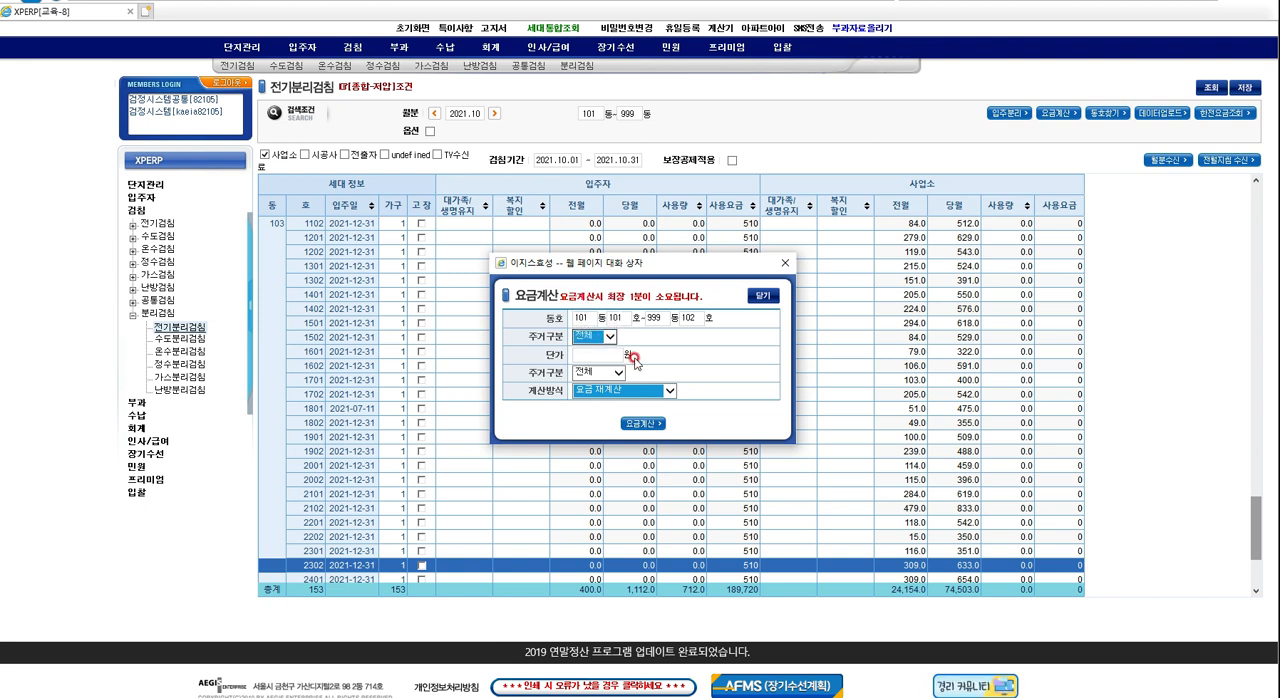
Set 계산방식 to 사용량 및 요금 재계산 and run the fee calculation for all units.
click(672, 392)
click(662, 411)
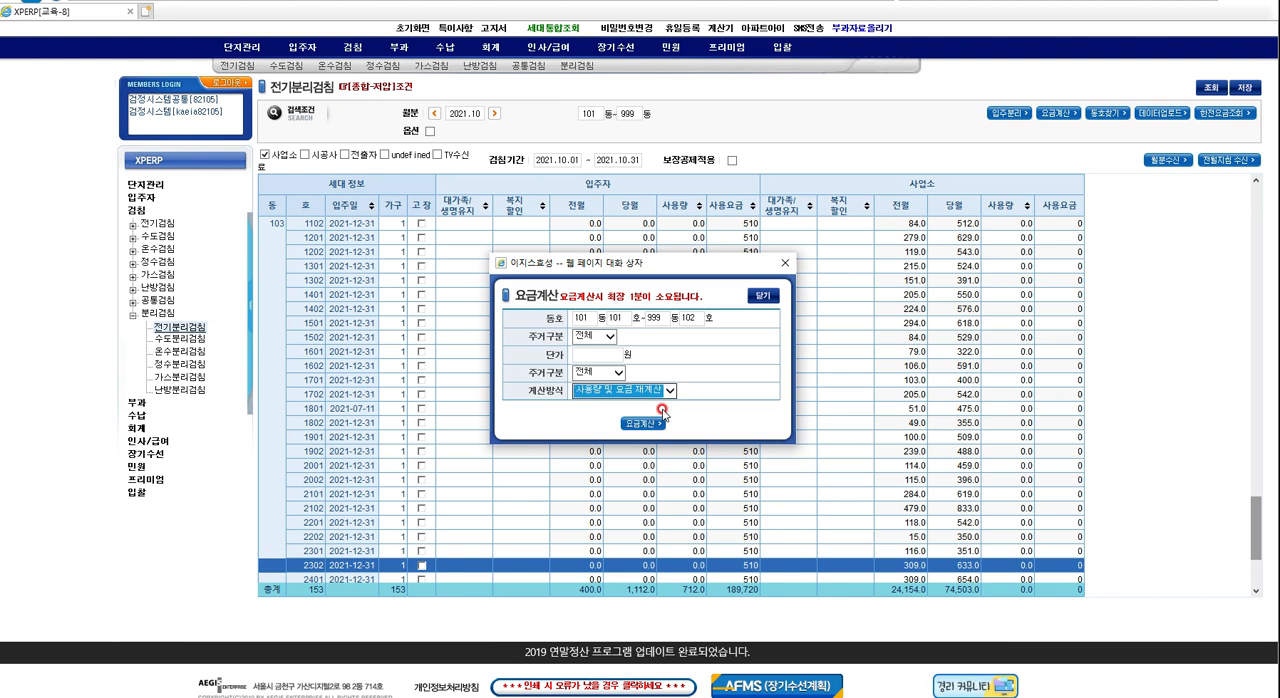
click(632, 424)
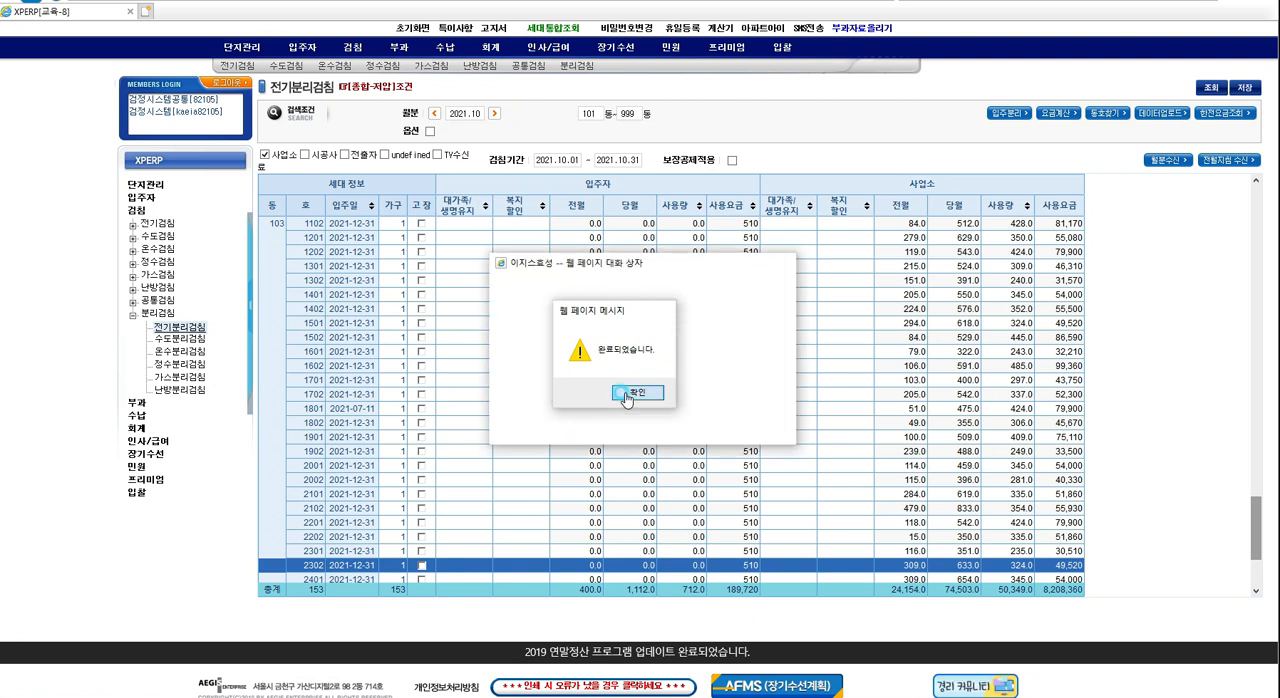
click(626, 394)
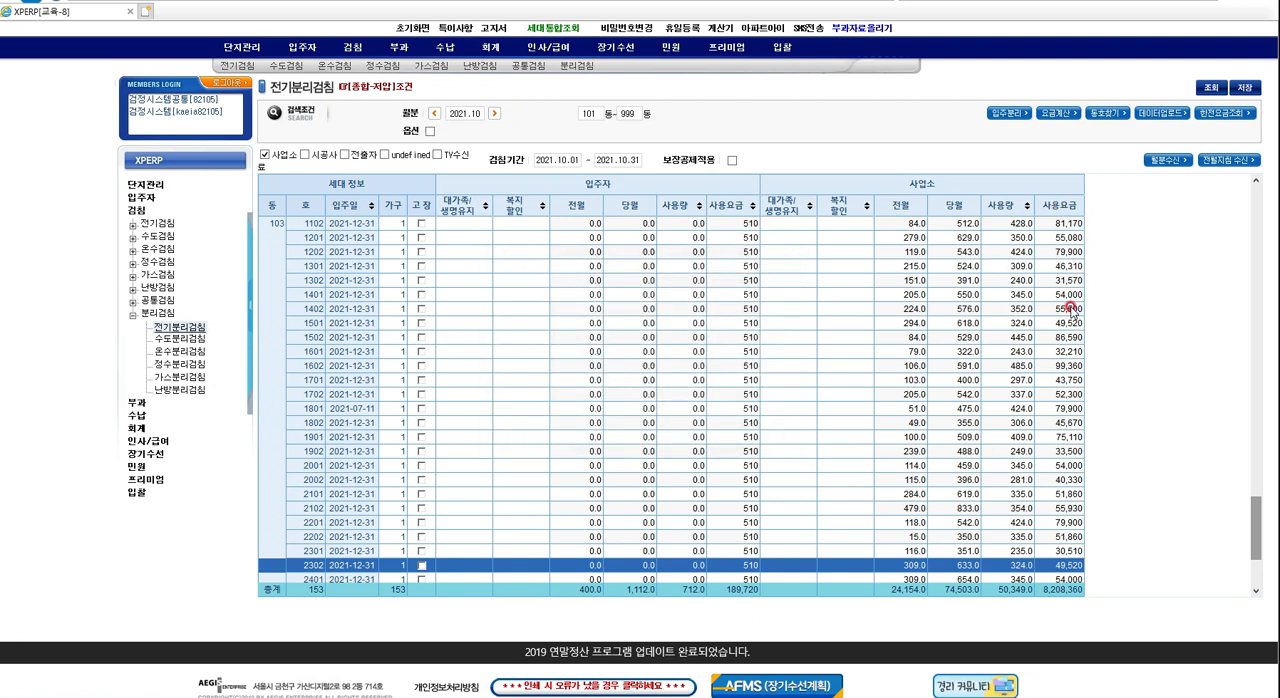
Run the 입주분리 fee calculation for units 101동 101호 through 999동 102호, leaving the unit price blank.
drag(1254, 541, 1258, 213)
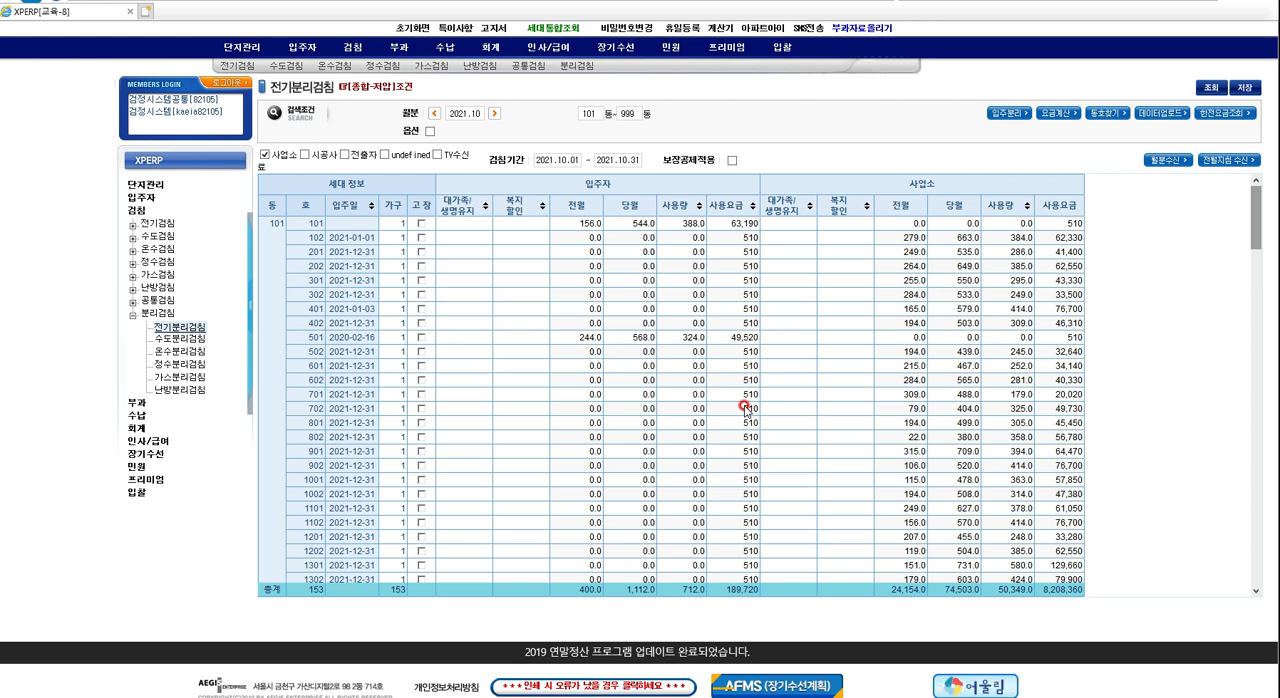
click(994, 116)
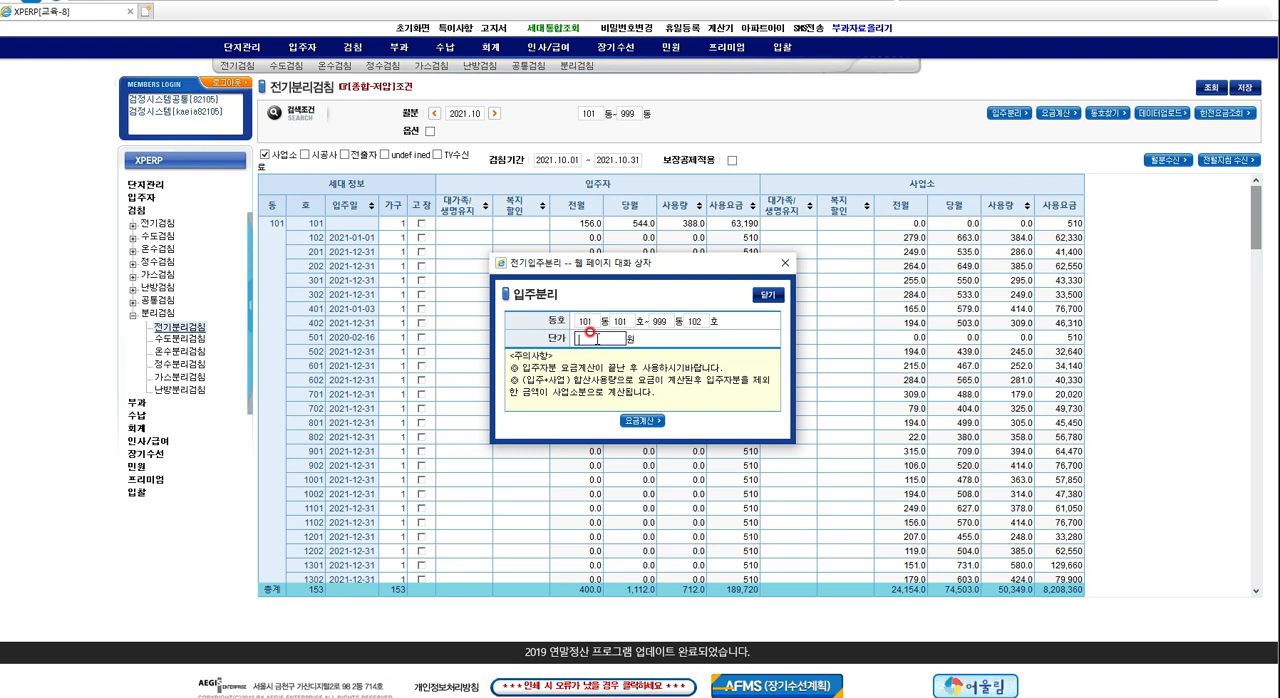
click(638, 421)
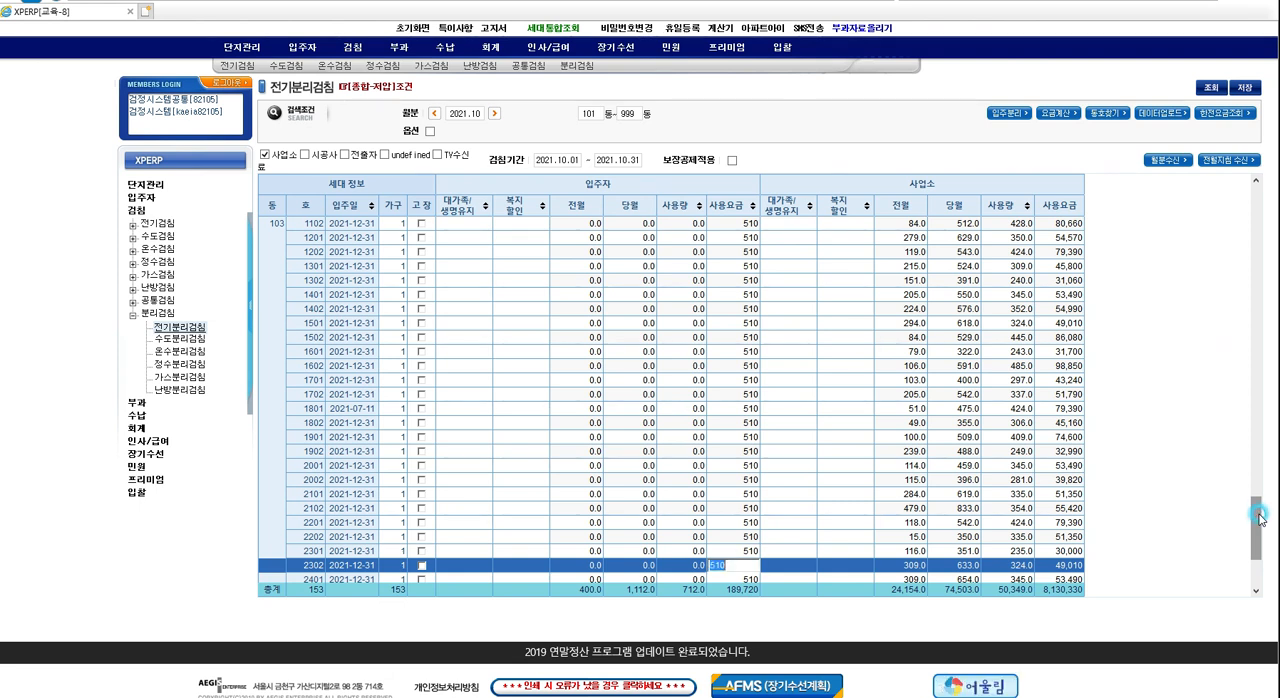
drag(1260, 516, 1237, 156)
click(386, 249)
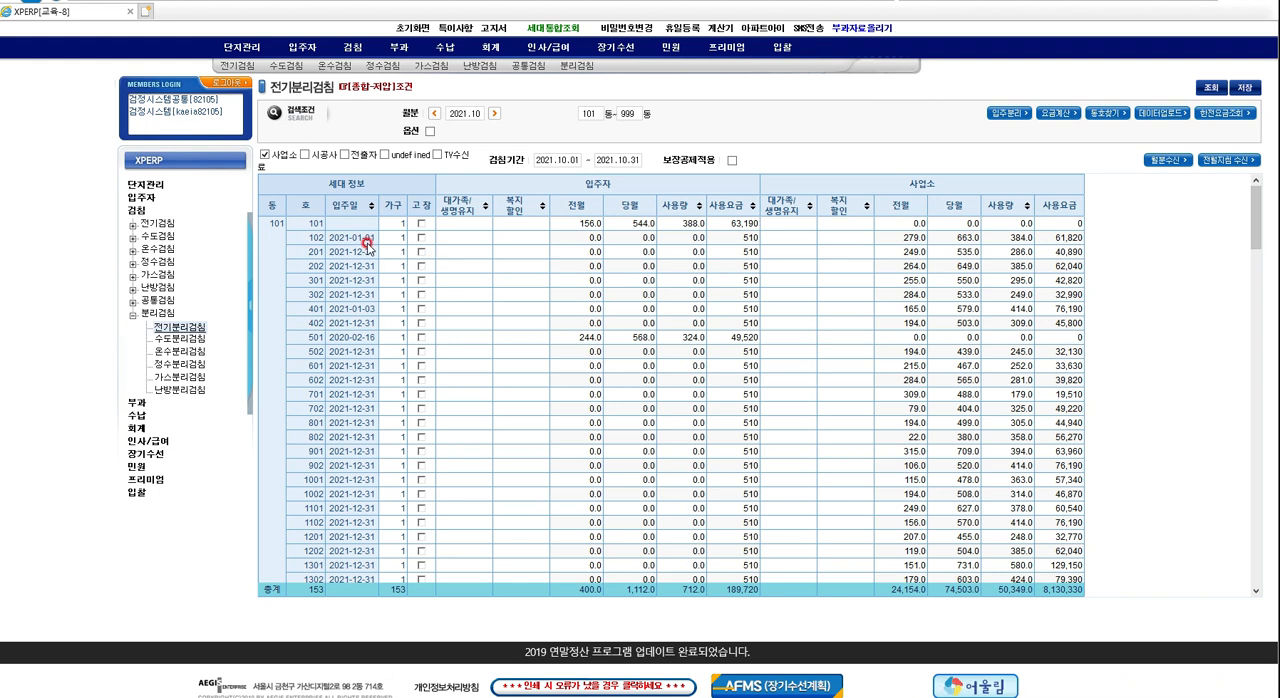
Examine the move-in dates and the 입주자 and 사업소 readings of units 101 and 501.
click(350, 224)
click(383, 343)
click(381, 339)
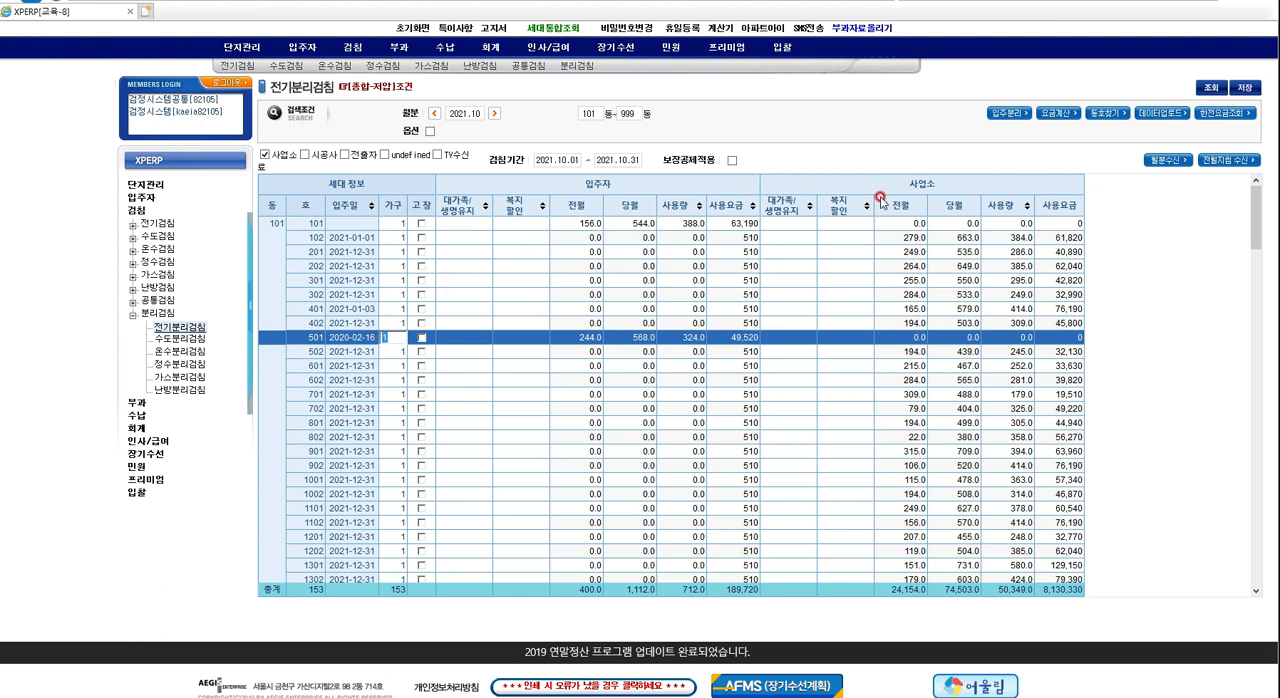
click(946, 219)
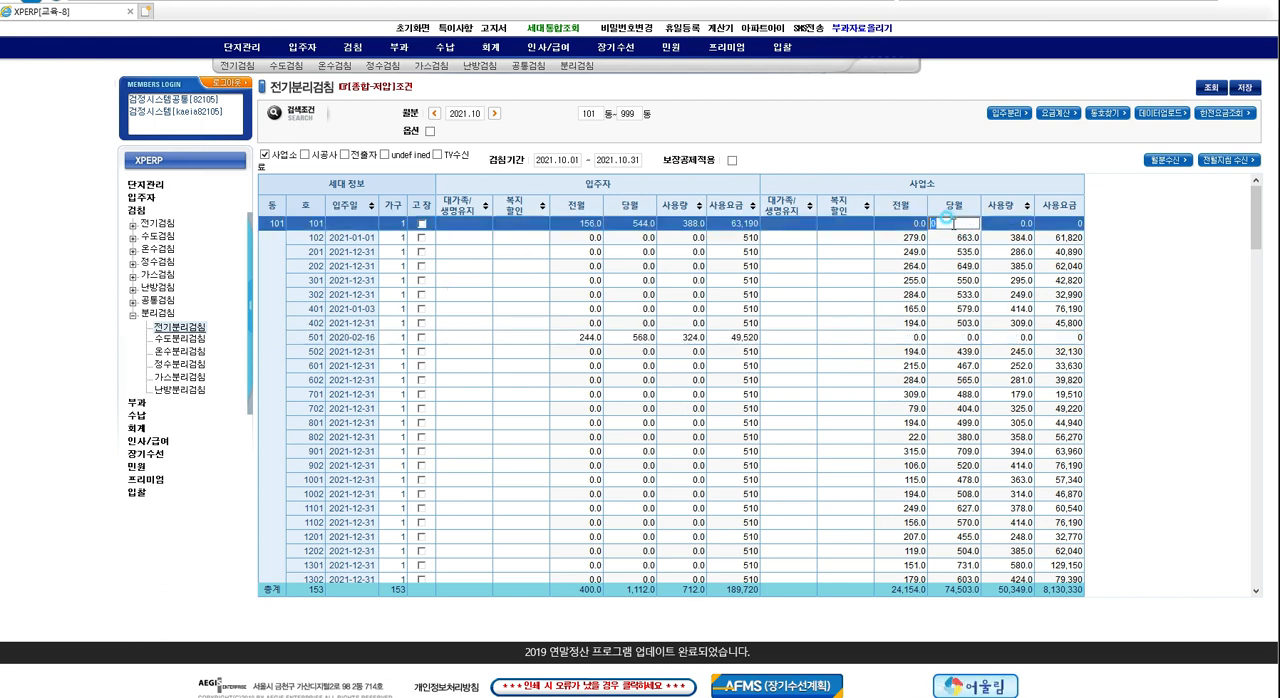
click(938, 338)
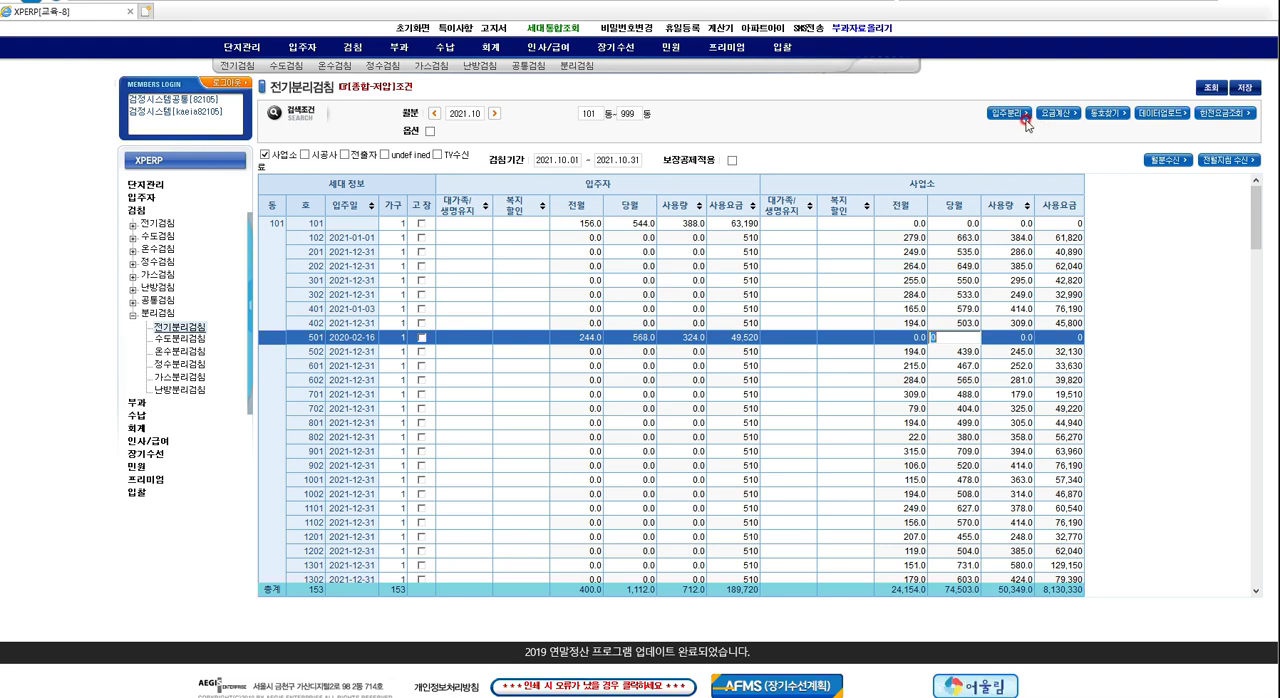
Check the 입주자 사용요금 charges of households without occupant usage, such as 201, 302, 402 and 802, against units 101 and 501.
click(735, 254)
click(742, 295)
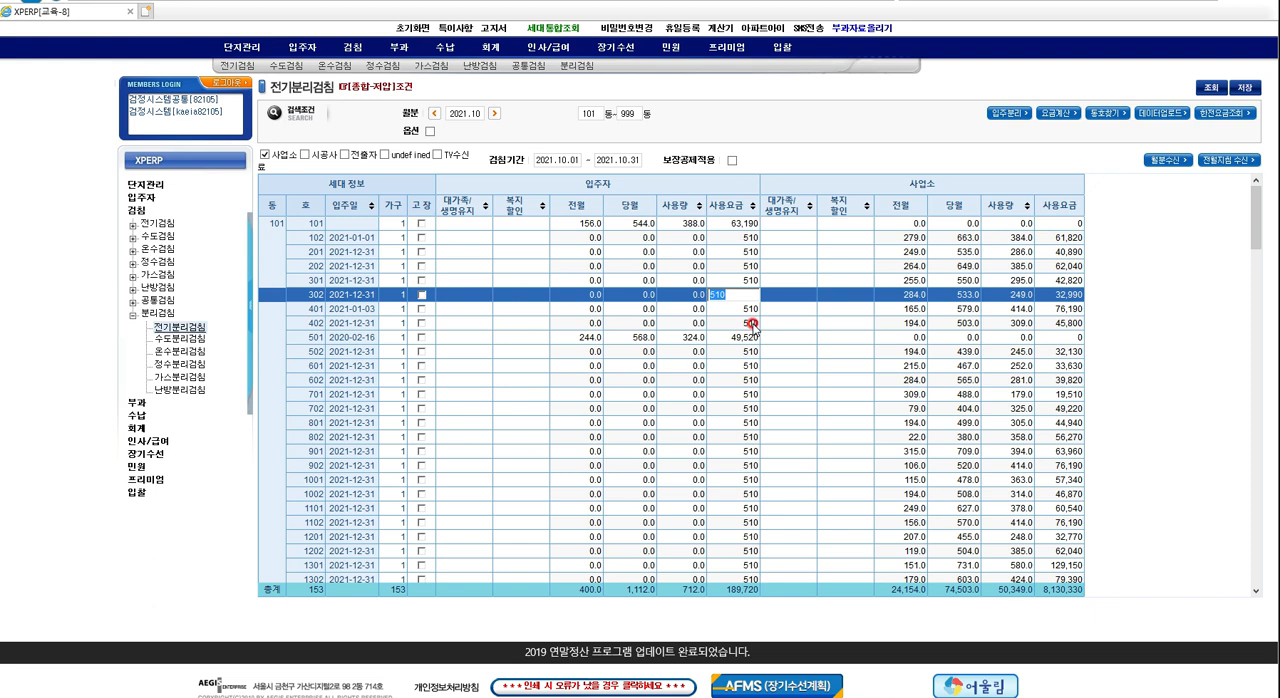
click(749, 324)
click(453, 226)
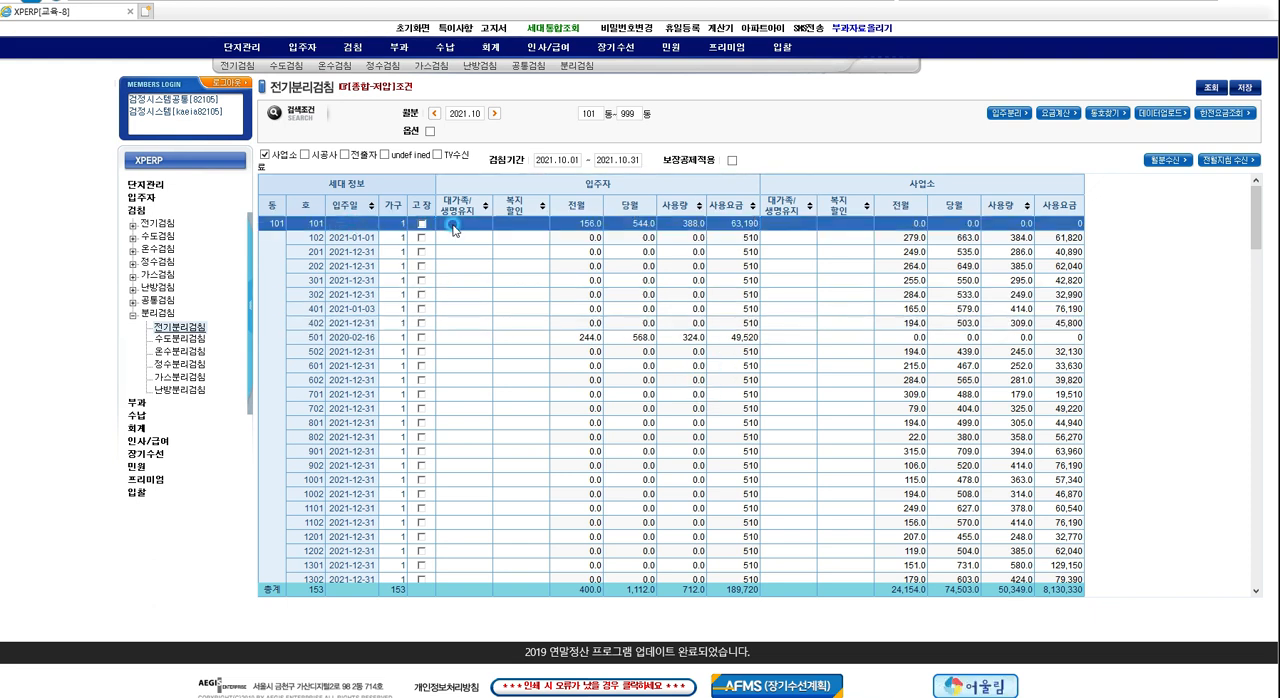
click(870, 338)
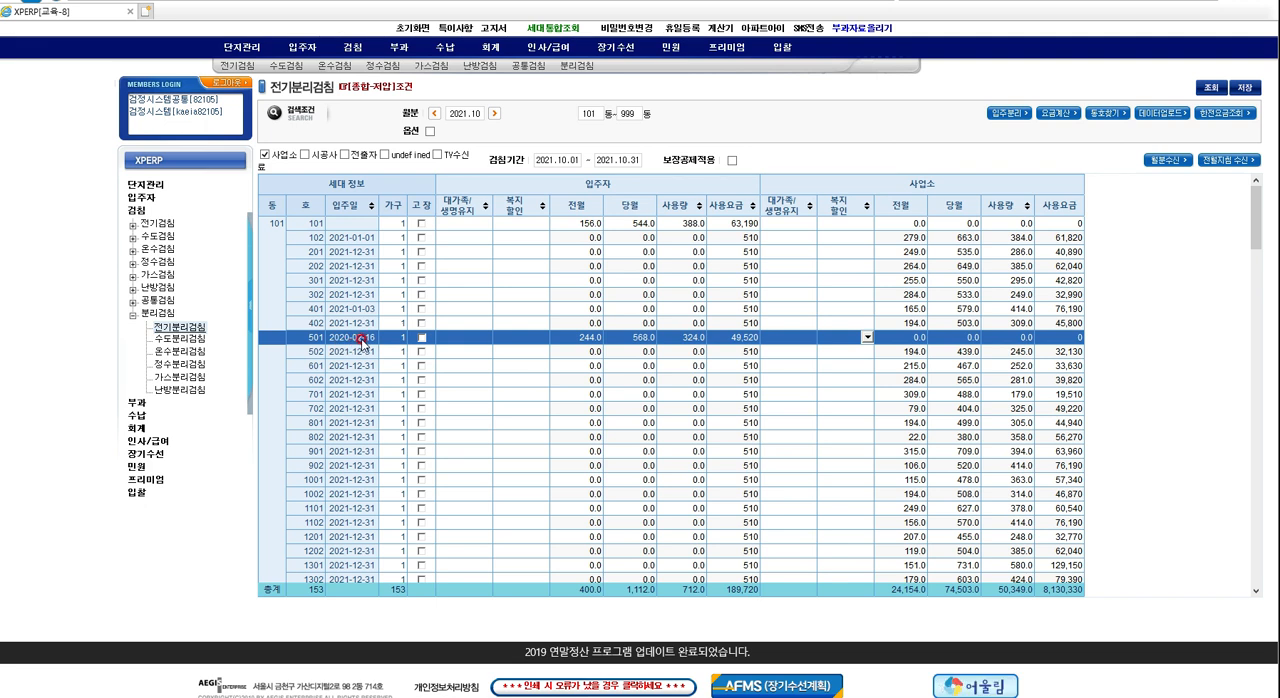
click(608, 266)
click(440, 280)
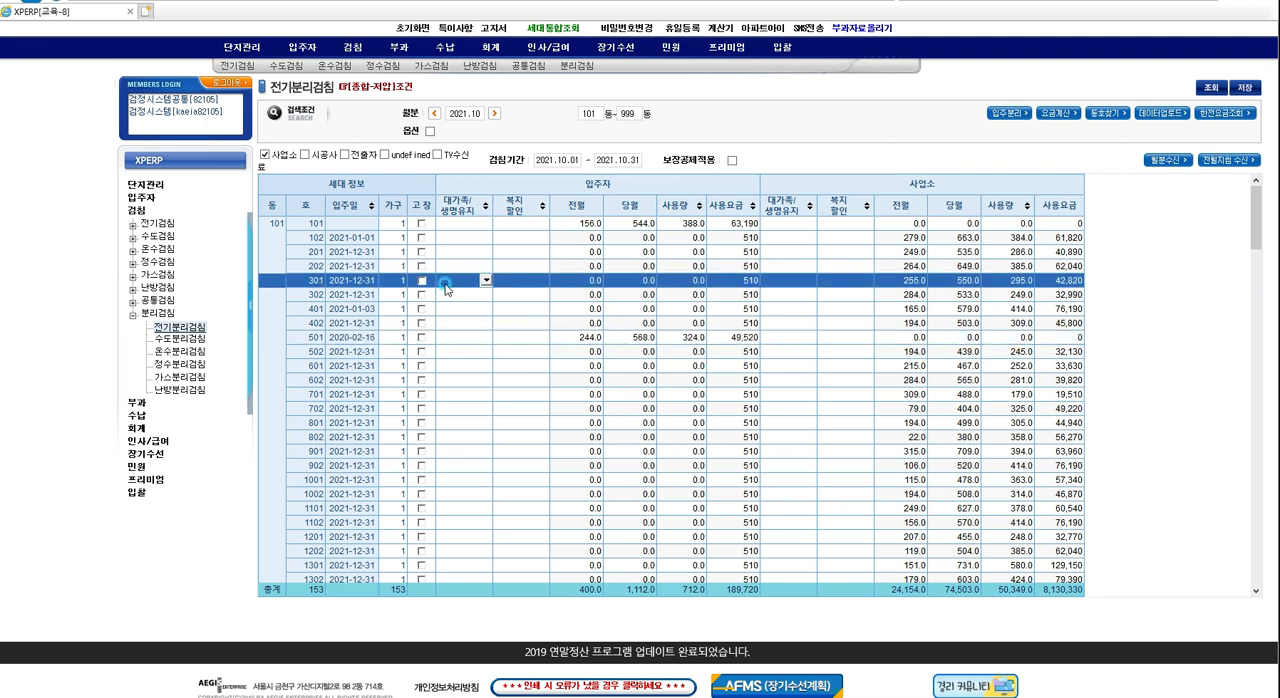
click(496, 295)
click(735, 251)
click(738, 281)
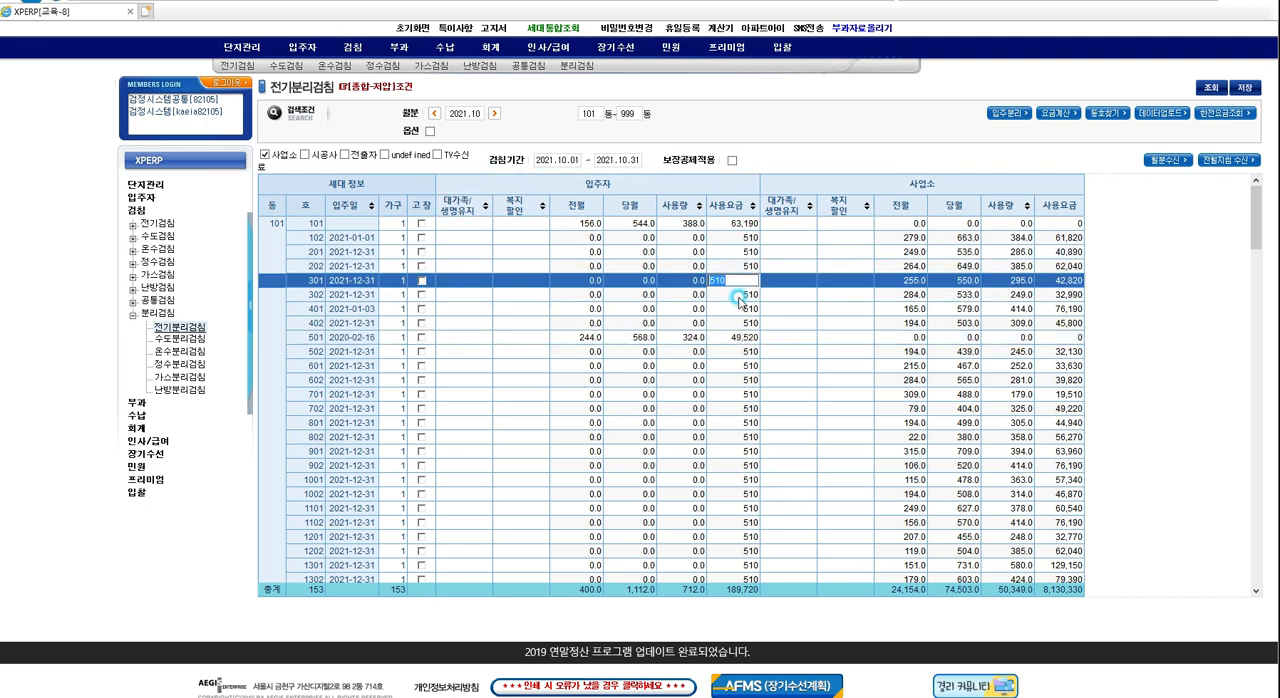
click(738, 297)
click(742, 323)
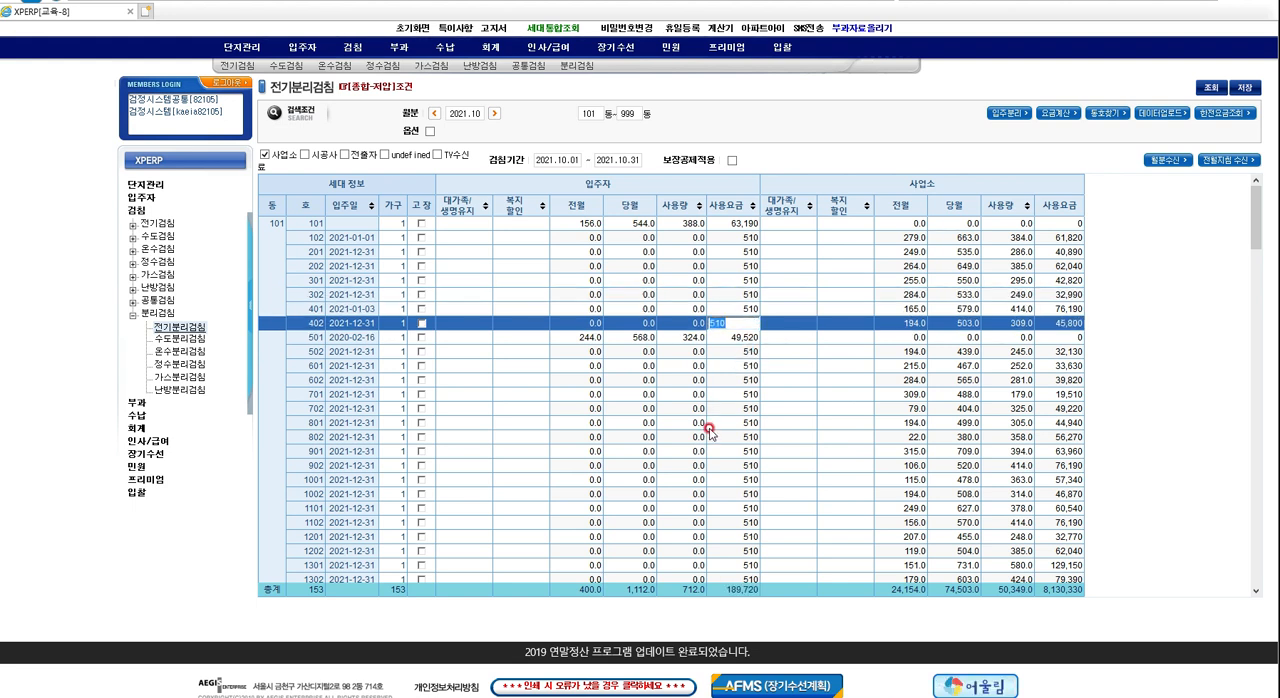
click(742, 437)
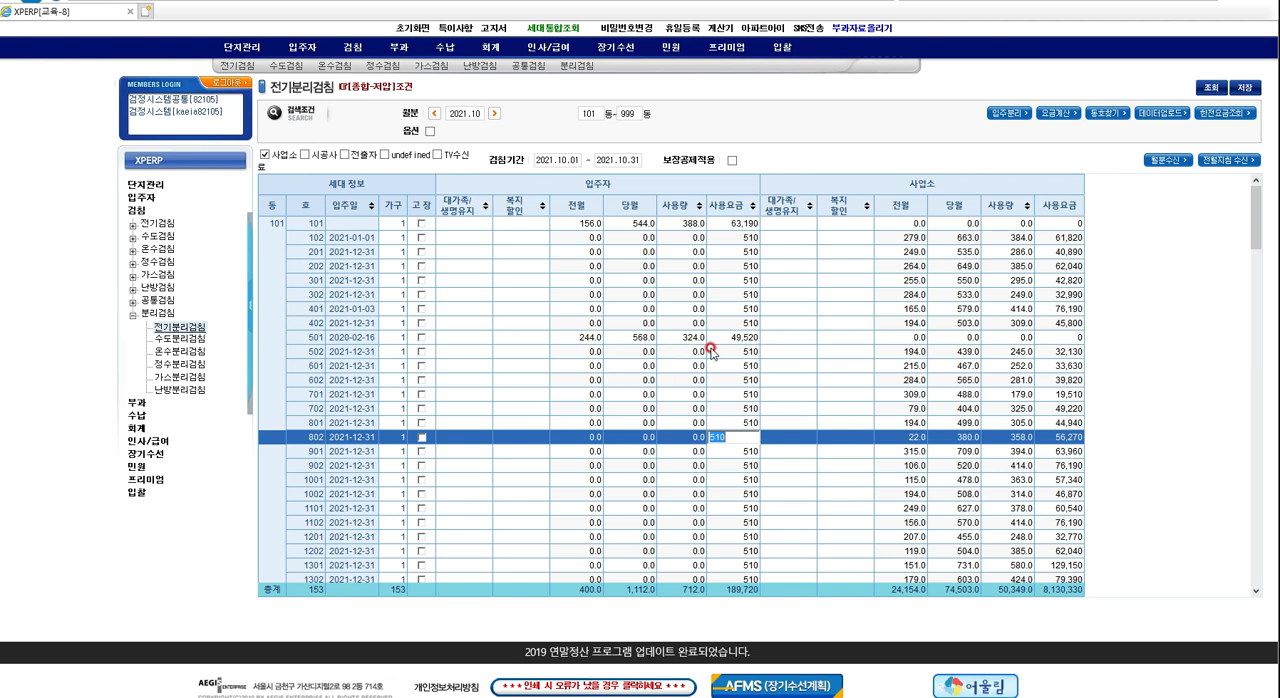
click(742, 251)
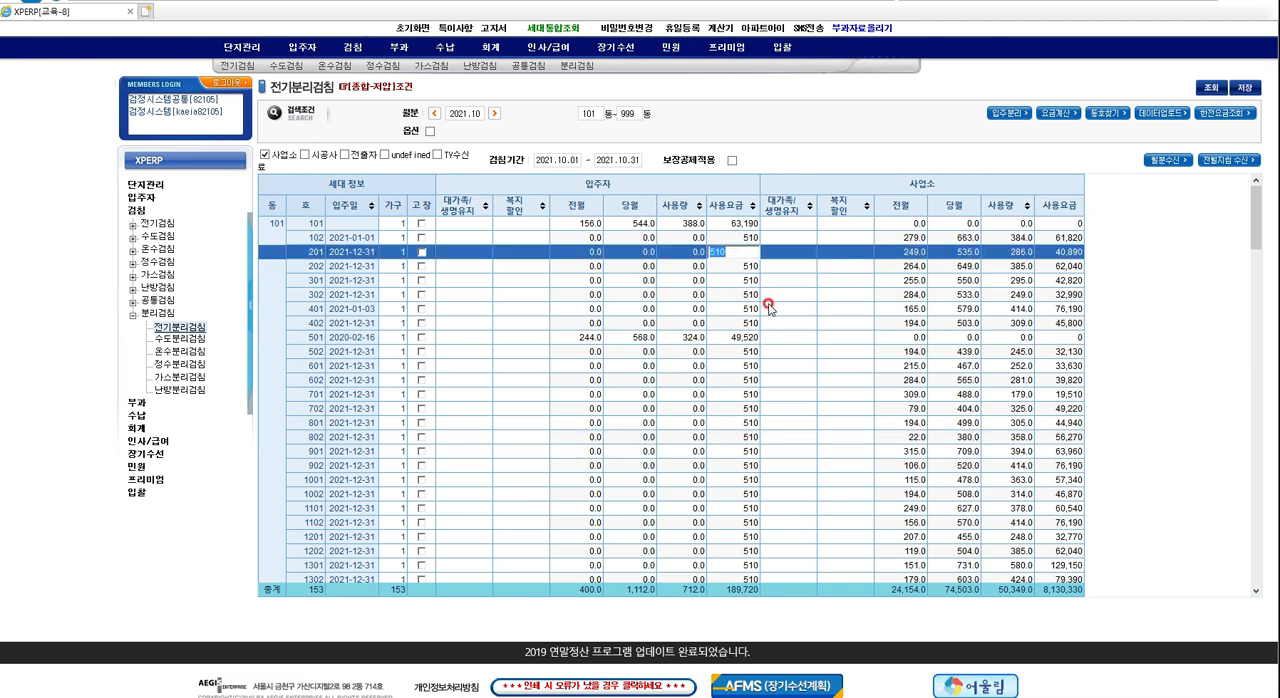
Save the October 2021 전기분리검침 data and acknowledge the save message.
click(1243, 87)
click(594, 391)
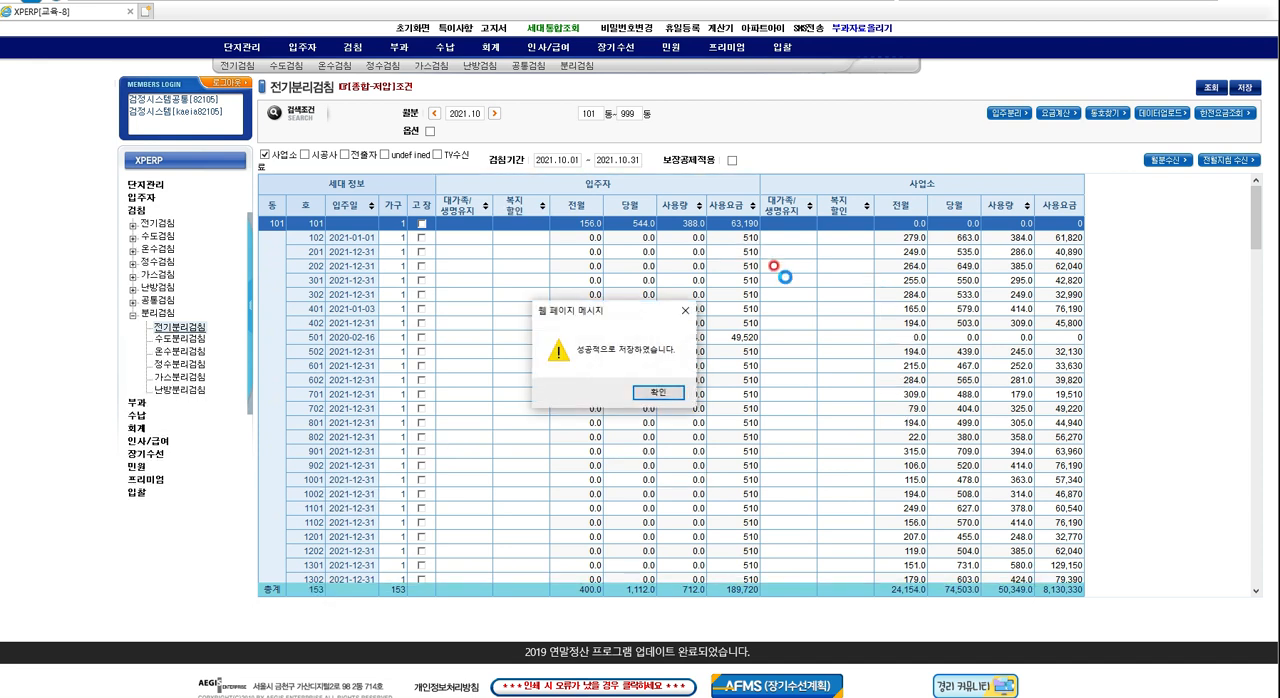
click(658, 392)
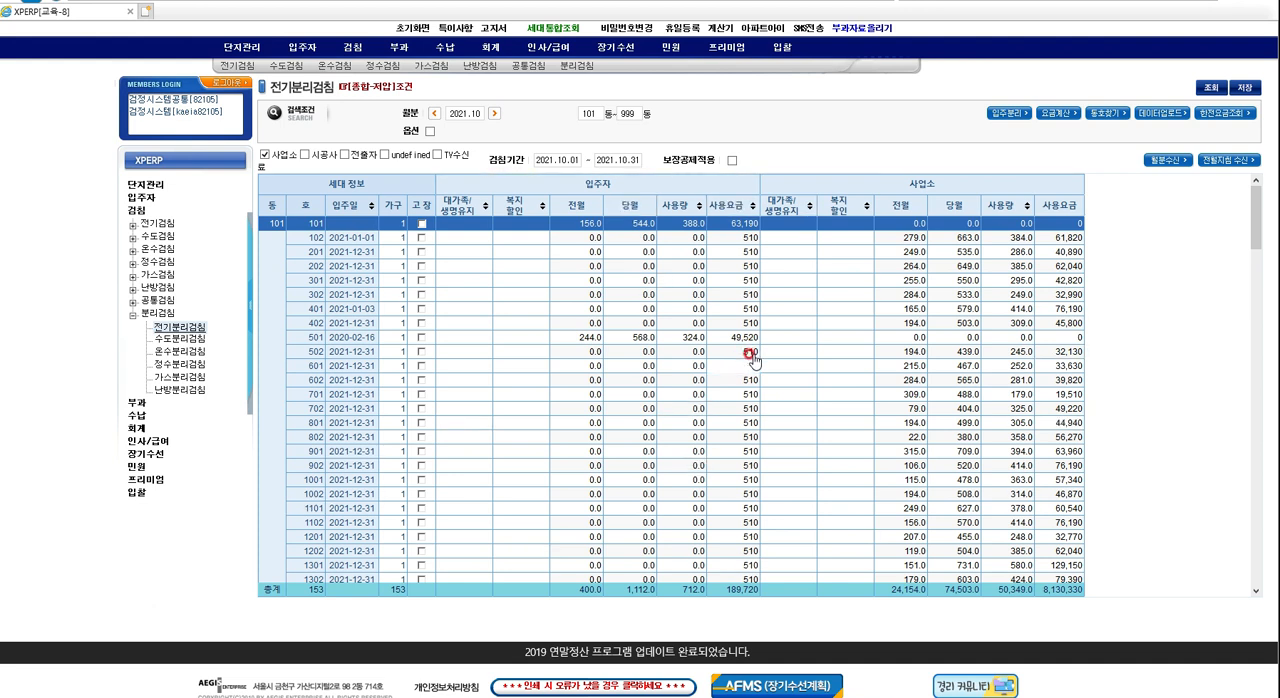
Set the 입주자 사용요금 of units 102, 201, 202 and 301 in building 101 to 0.
click(743, 357)
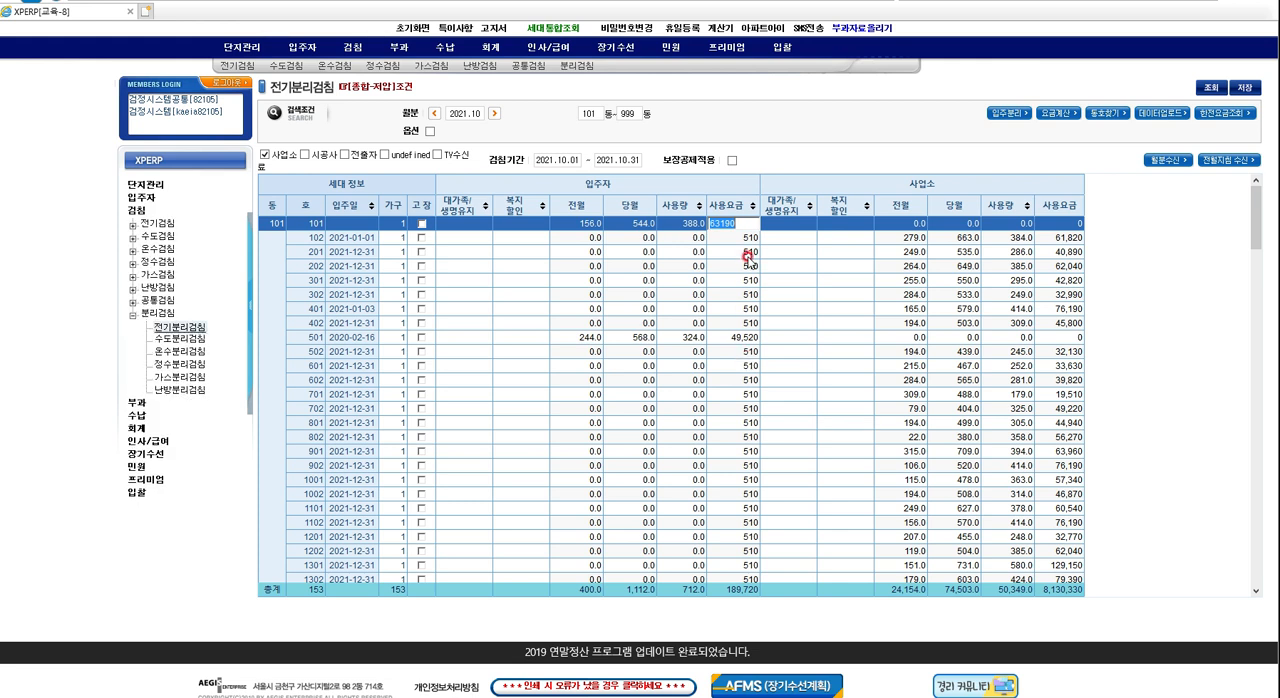
key(Down)
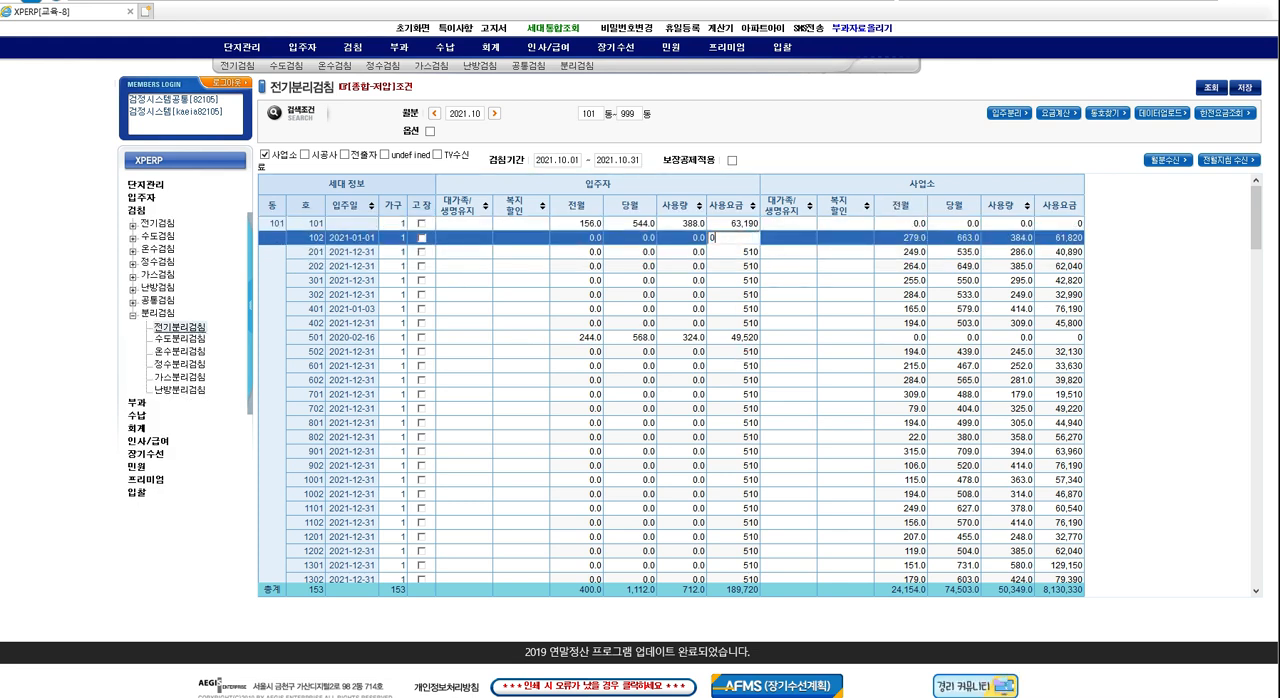
text(0)
key(Down)
text(0)
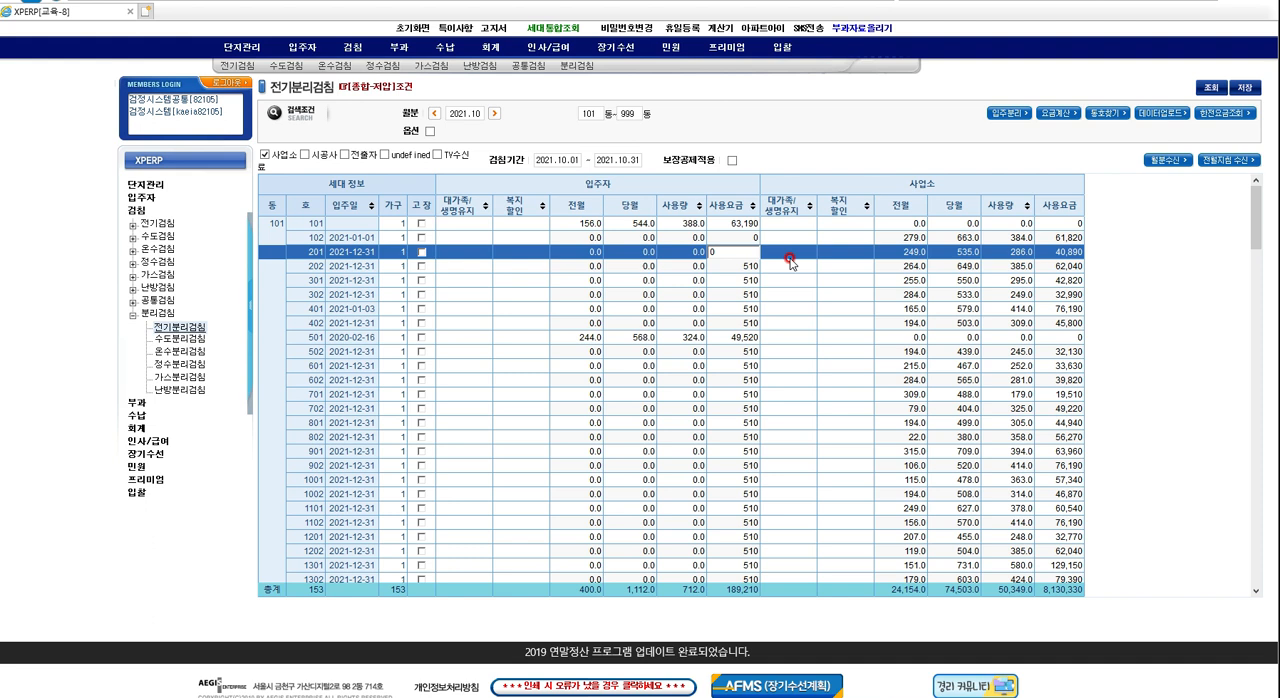
key(Down)
text(0)
key(Down)
text(0)
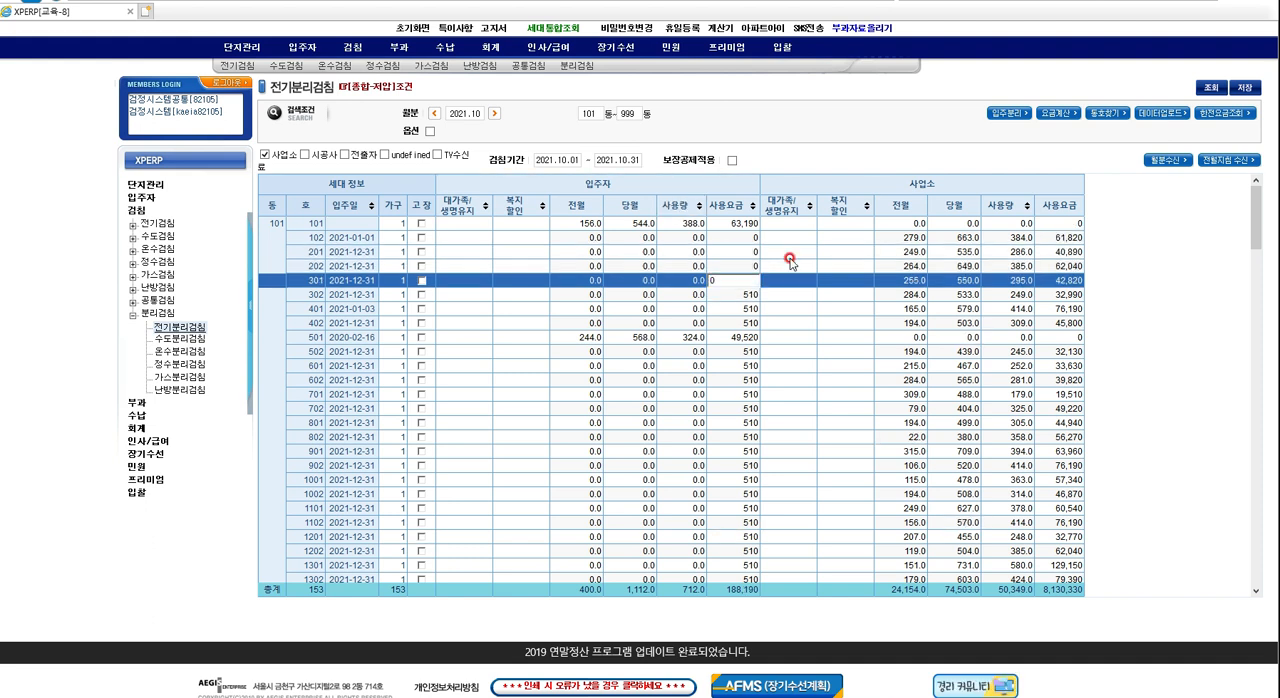
Set the 입주자 사용요금 of units 302, 401 and 402 in building 101 to 0.
key(Down)
text(0)
key(Down)
text(0)
key(Return)
key(Down)
text(0)
key(Return)
Skip unit 501 and set the 입주자 사용요금 of units 502, 601 and 602 to 0.
key(Down)
key(Down)
text(0)
key(Return)
key(Down)
text(0)
key(Return)
key(Down)
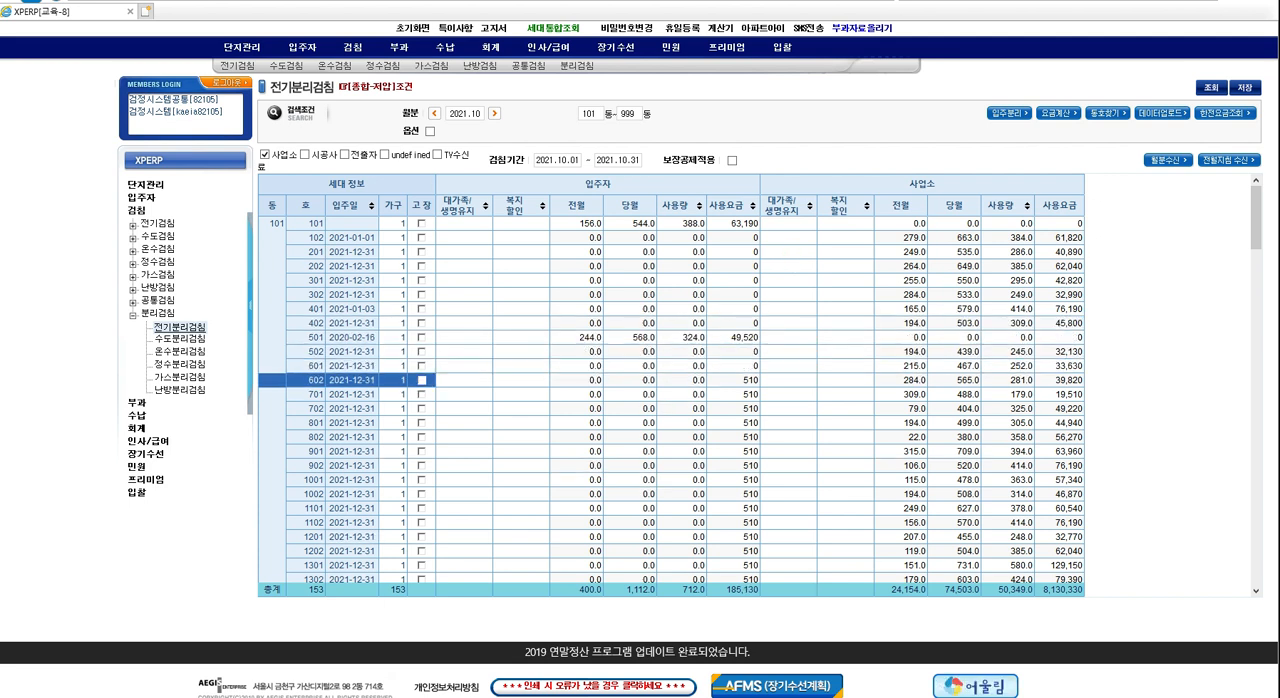
text(0)
key(Return)
key(Down)
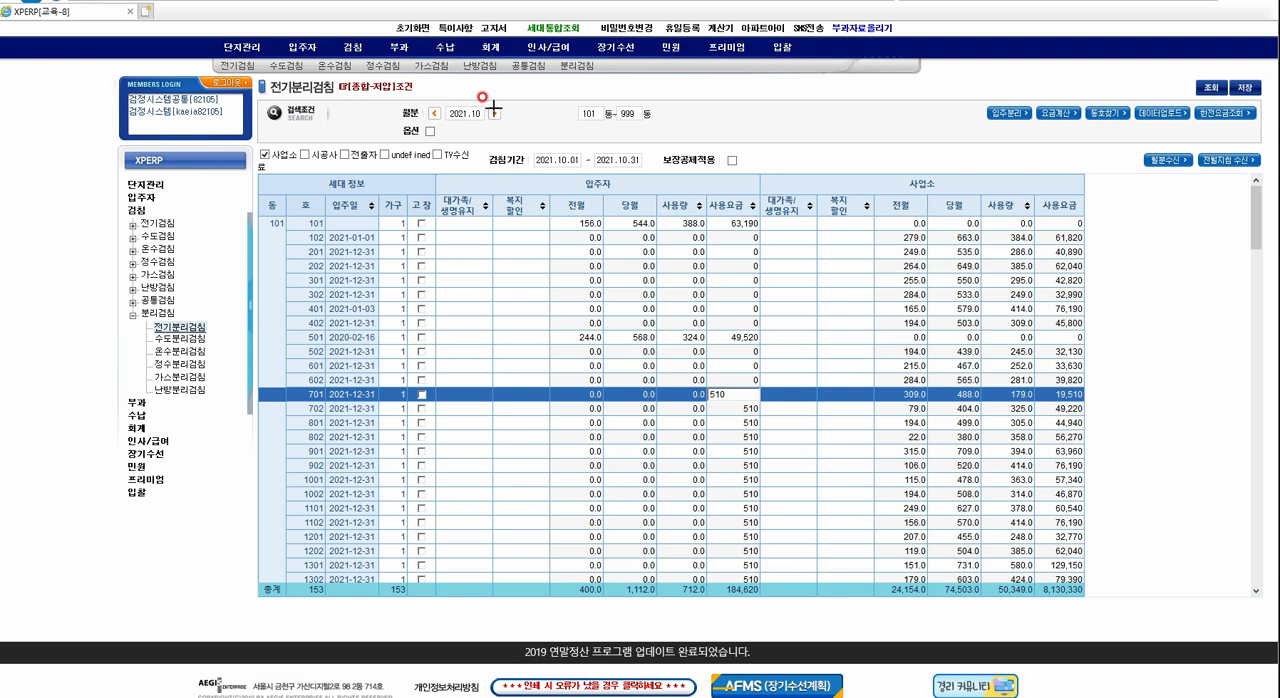
click(427, 103)
click(1202, 75)
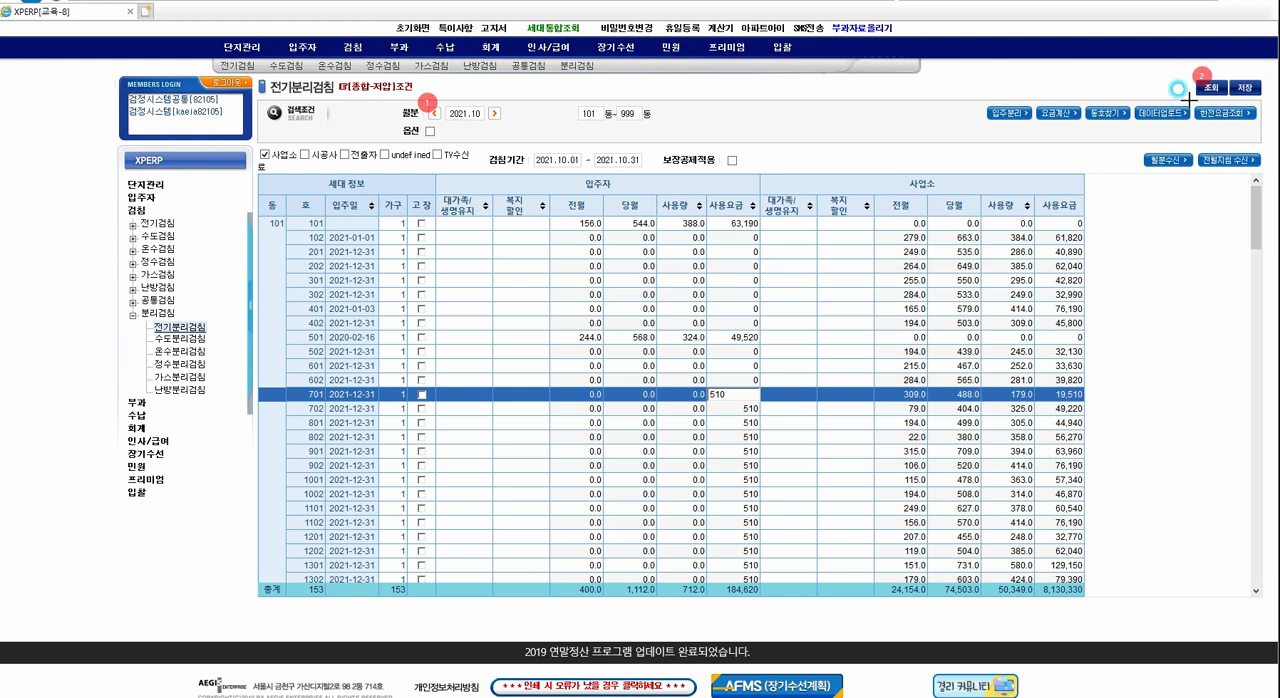
click(1141, 154)
click(1150, 102)
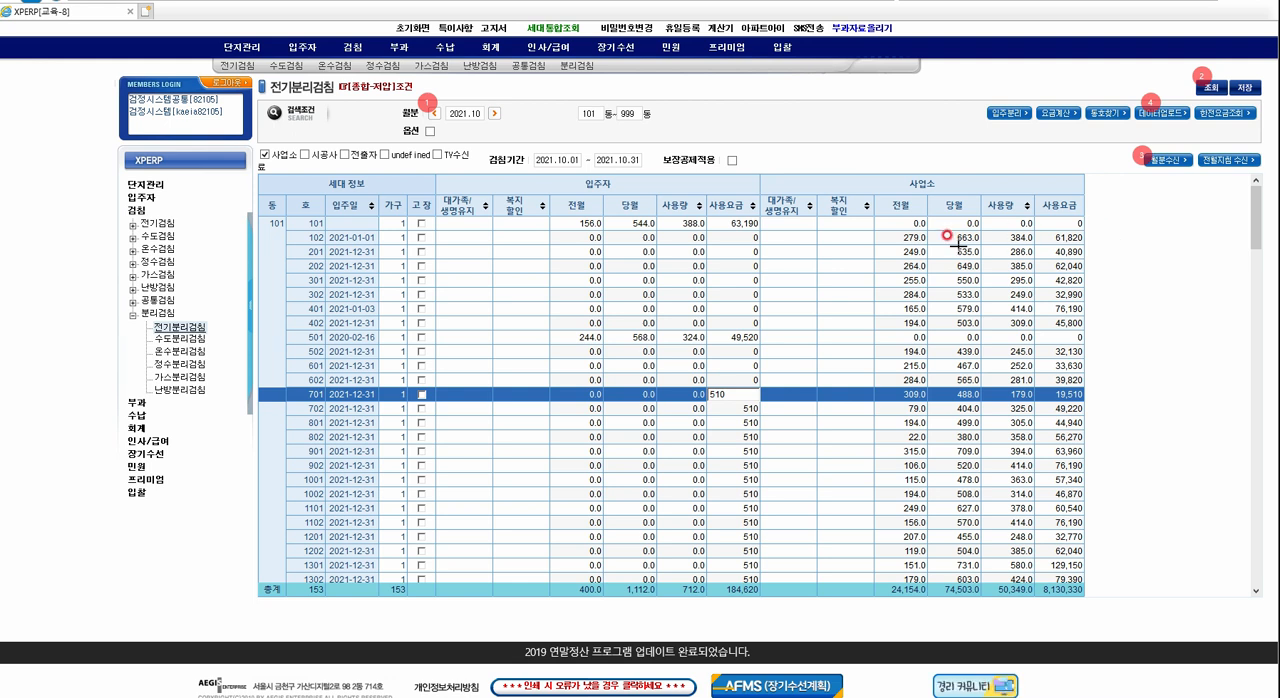
click(576, 180)
click(901, 172)
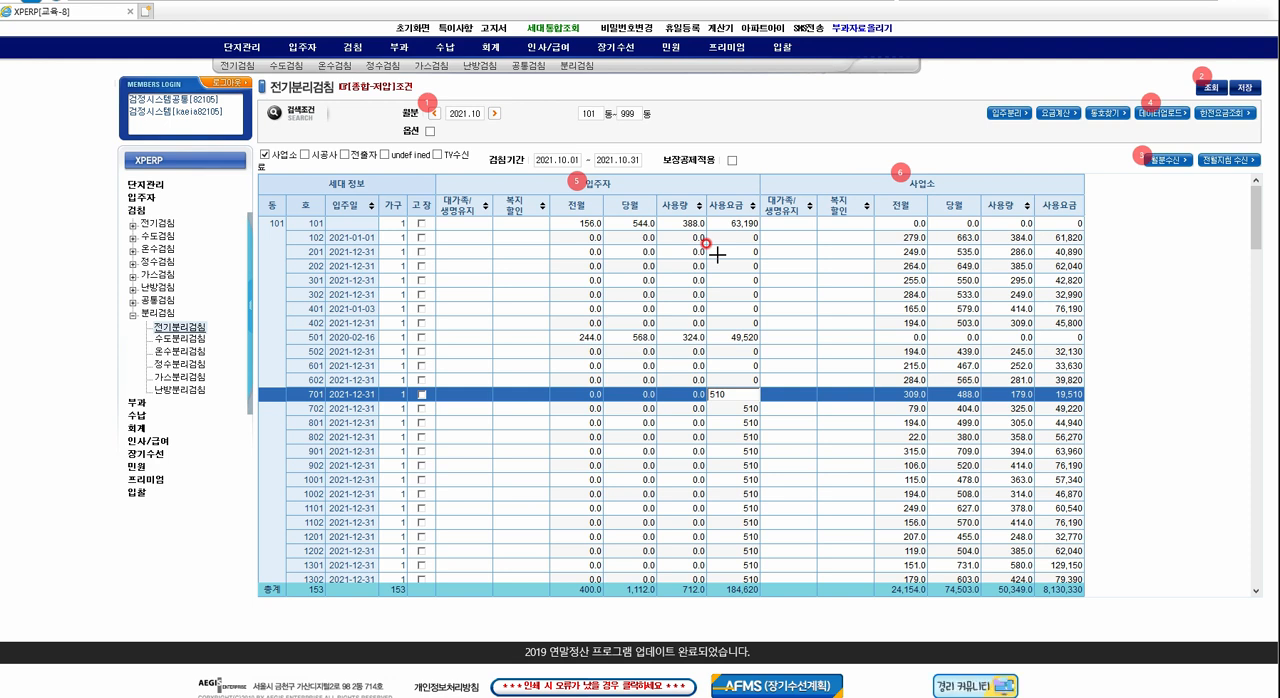
mouse_move(320, 697)
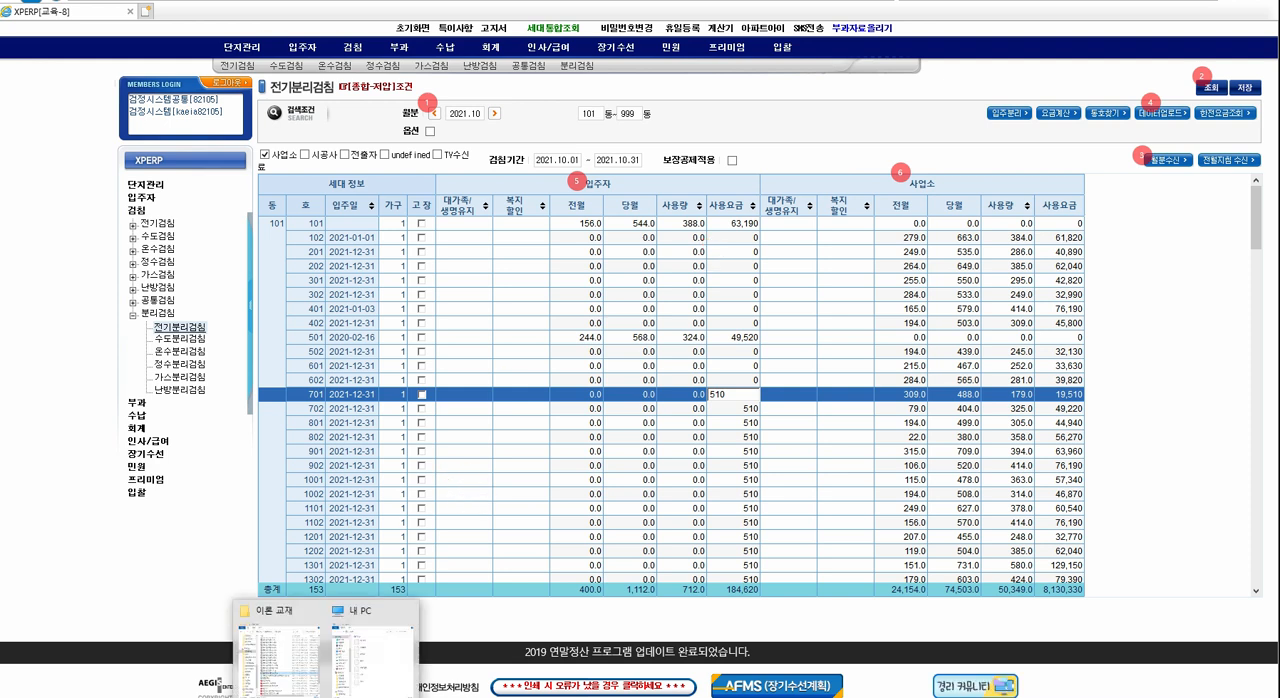
click(358, 626)
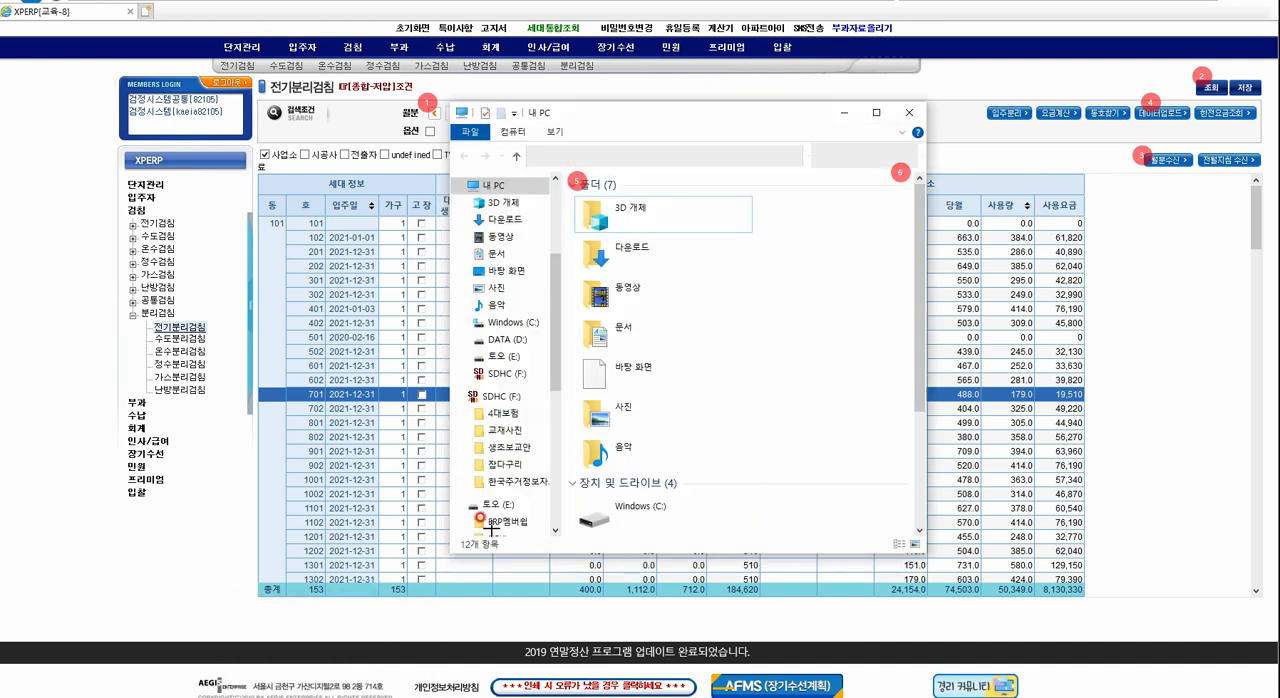
click(834, 114)
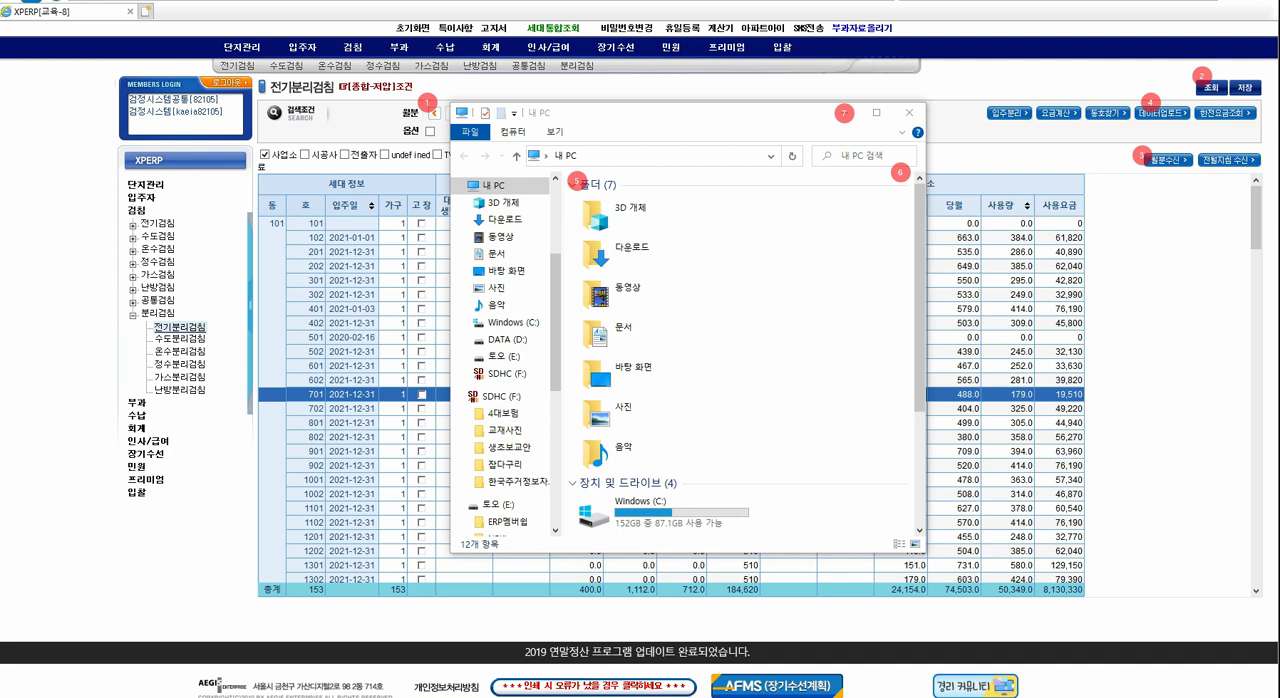
click(843, 112)
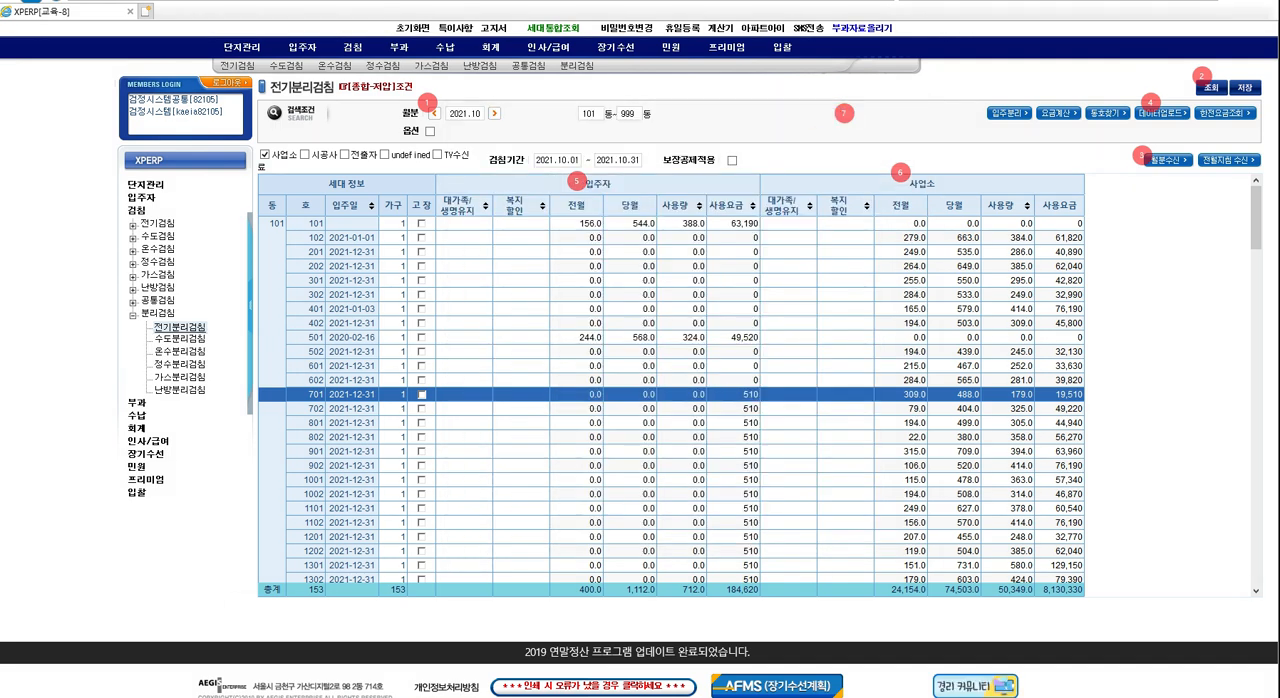
Switch to File Explorer and open the 세무회계_전기검침_2월 data upload workbook from the SDHC (F:) drive in Excel.
click(291, 611)
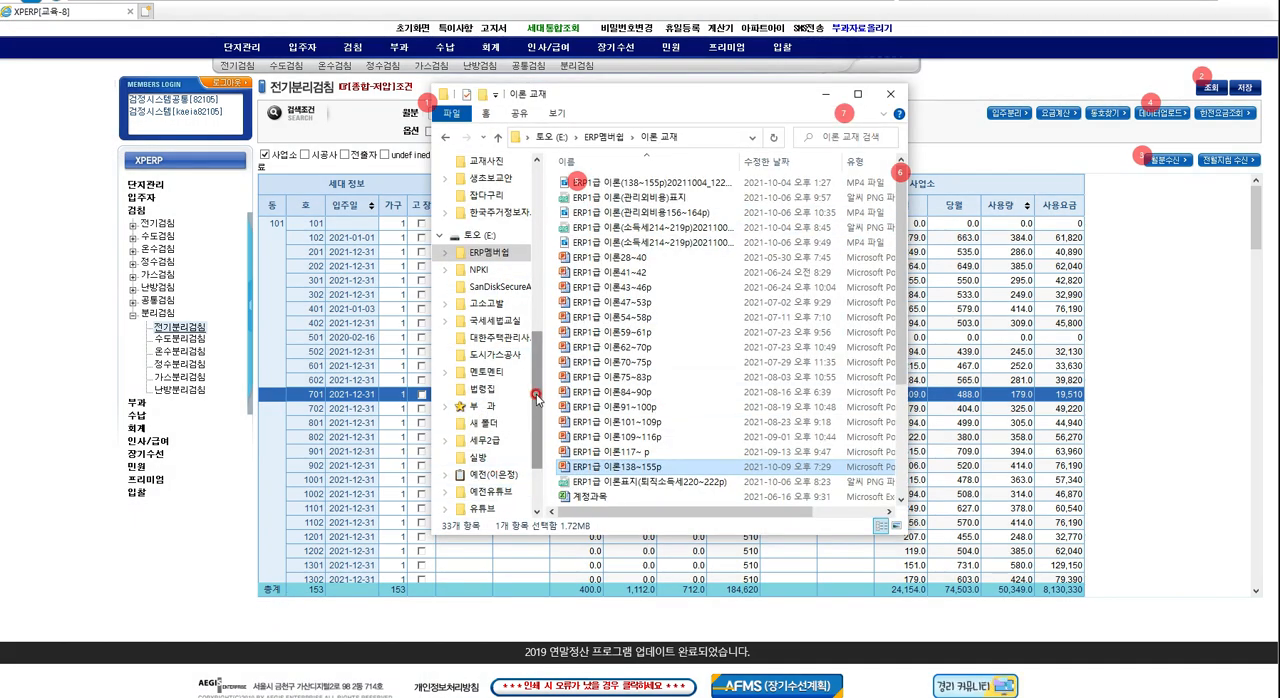
scroll(537, 398, up, 3)
scroll(547, 331, up, 2)
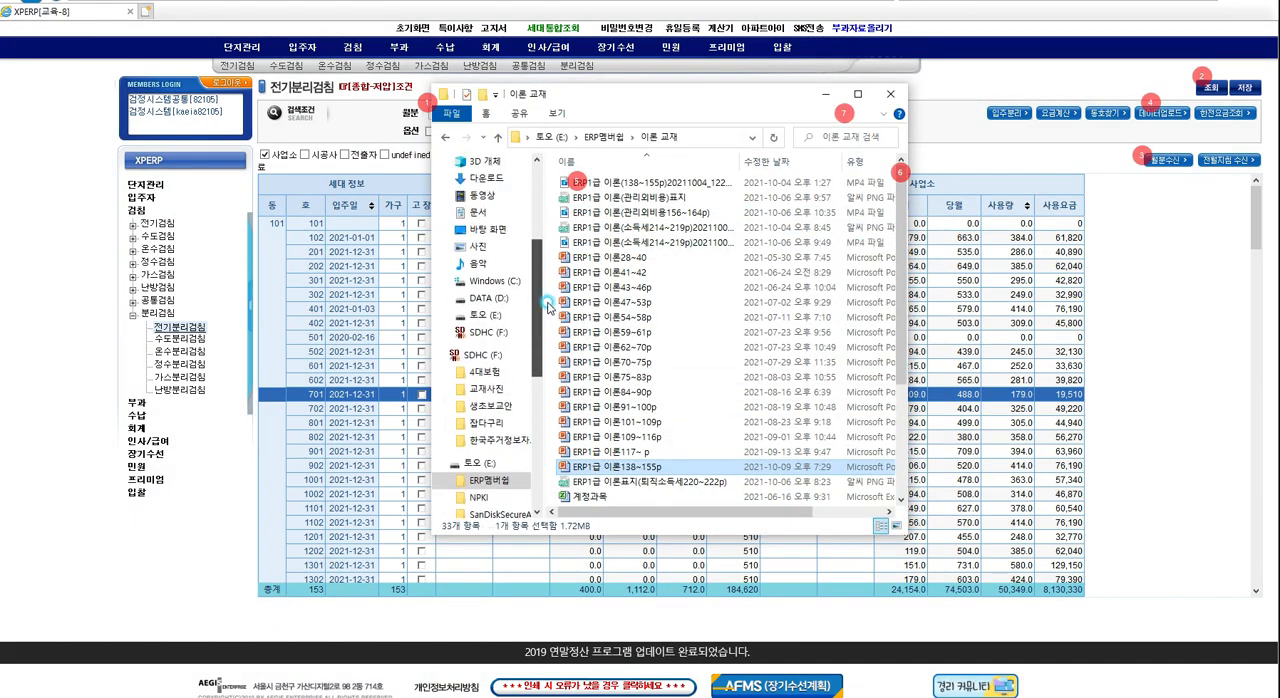
click(478, 340)
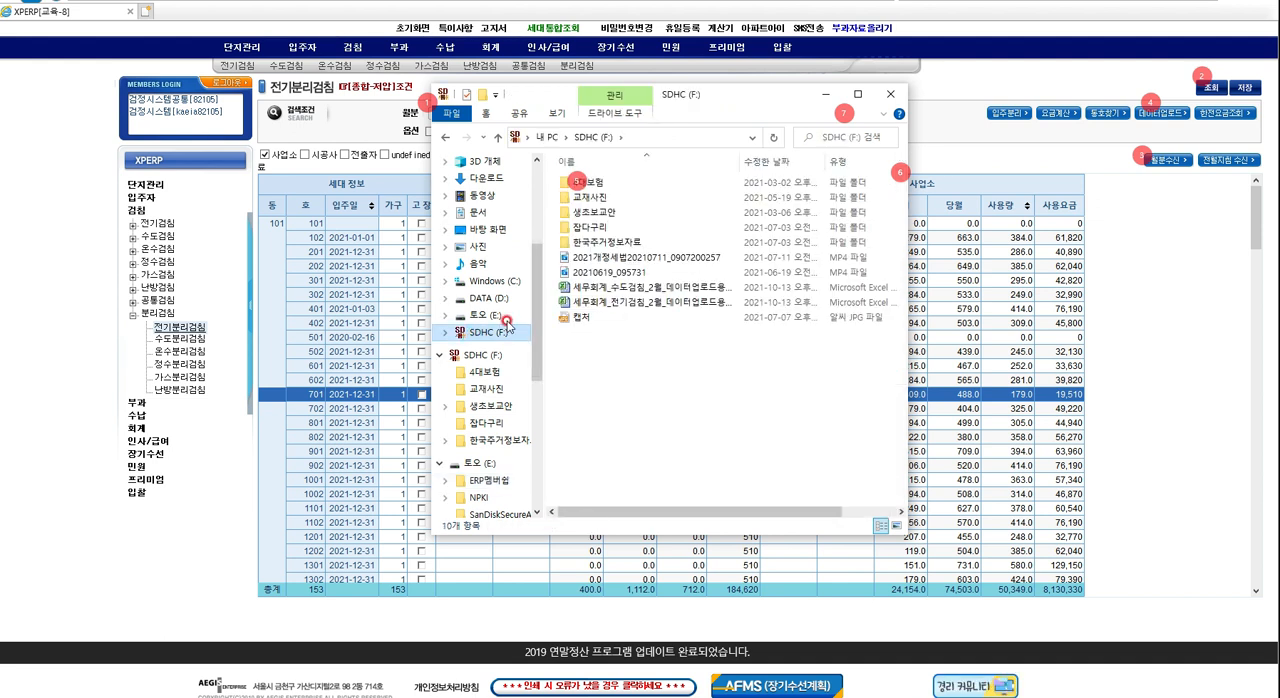
click(646, 303)
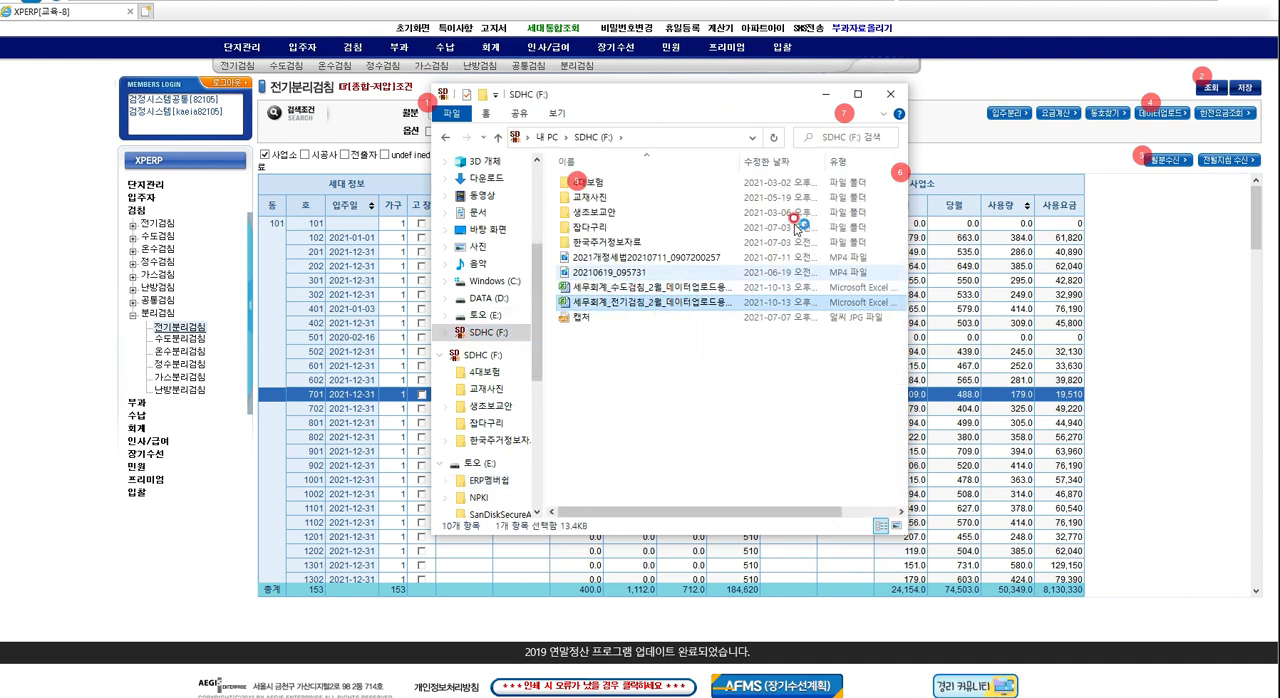
click(827, 95)
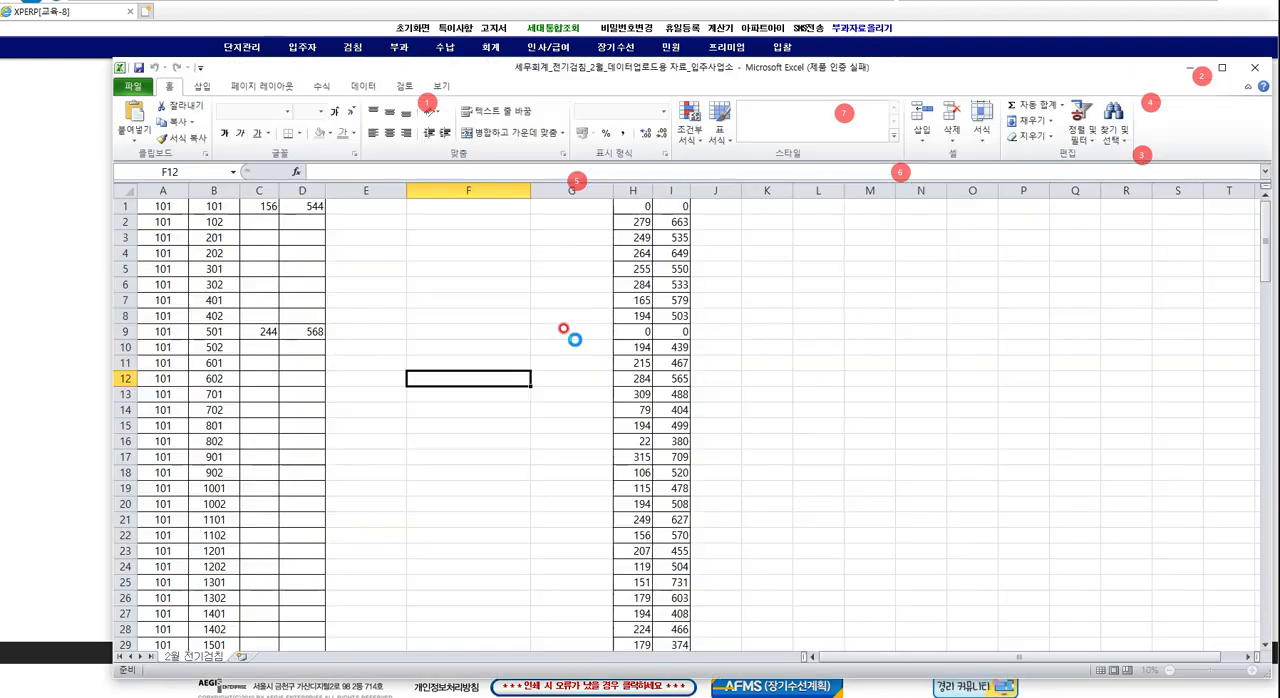
Dismiss the Office activation wizard, examine row 1 of the 2월 전기검침 sheet, and return to XPERP.
click(506, 300)
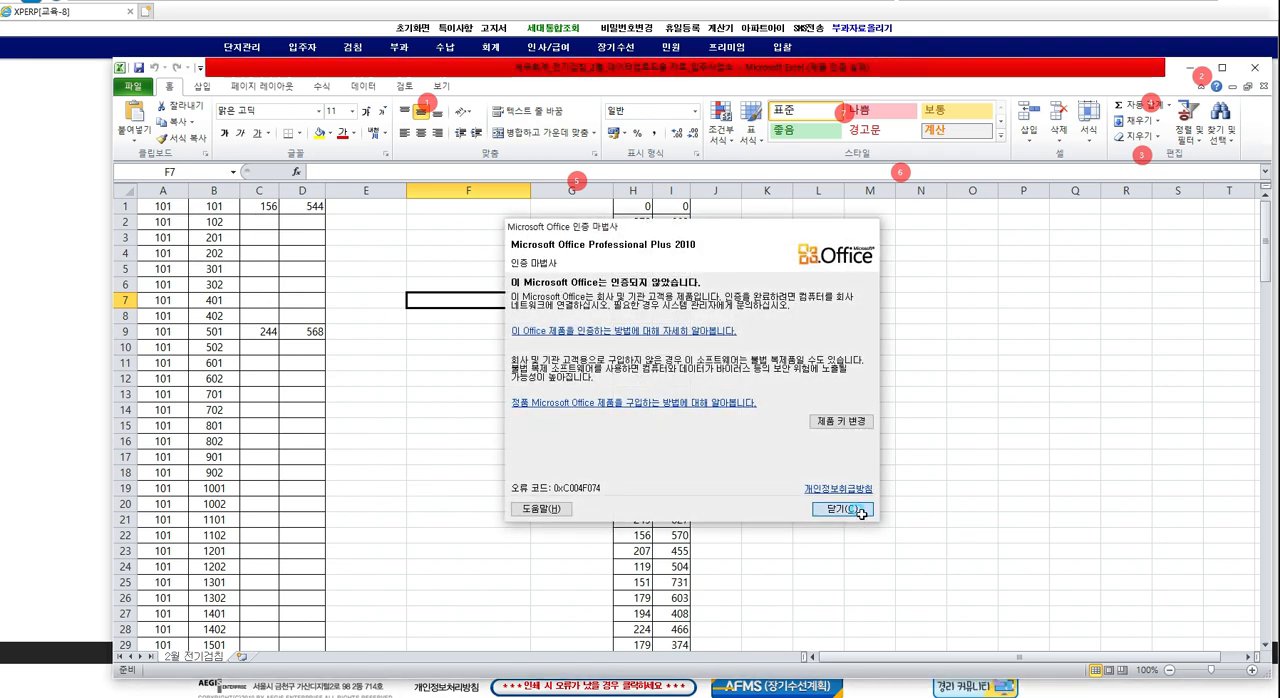
click(842, 509)
click(209, 204)
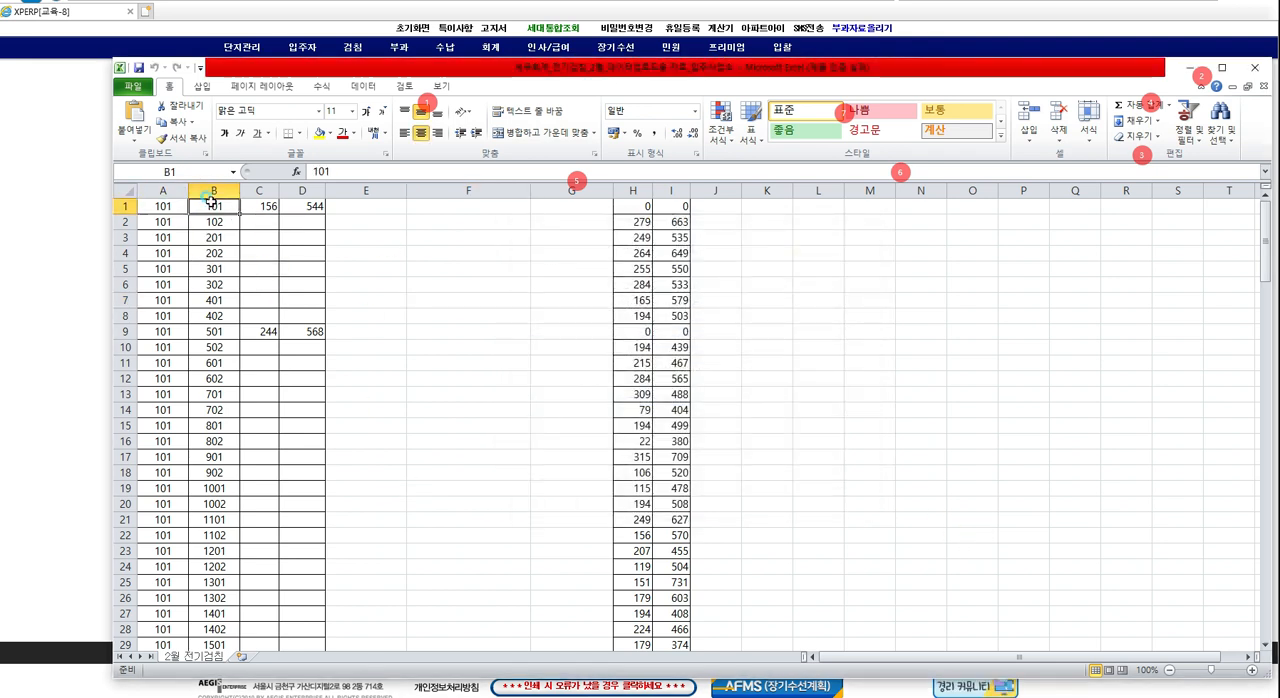
click(258, 204)
click(122, 206)
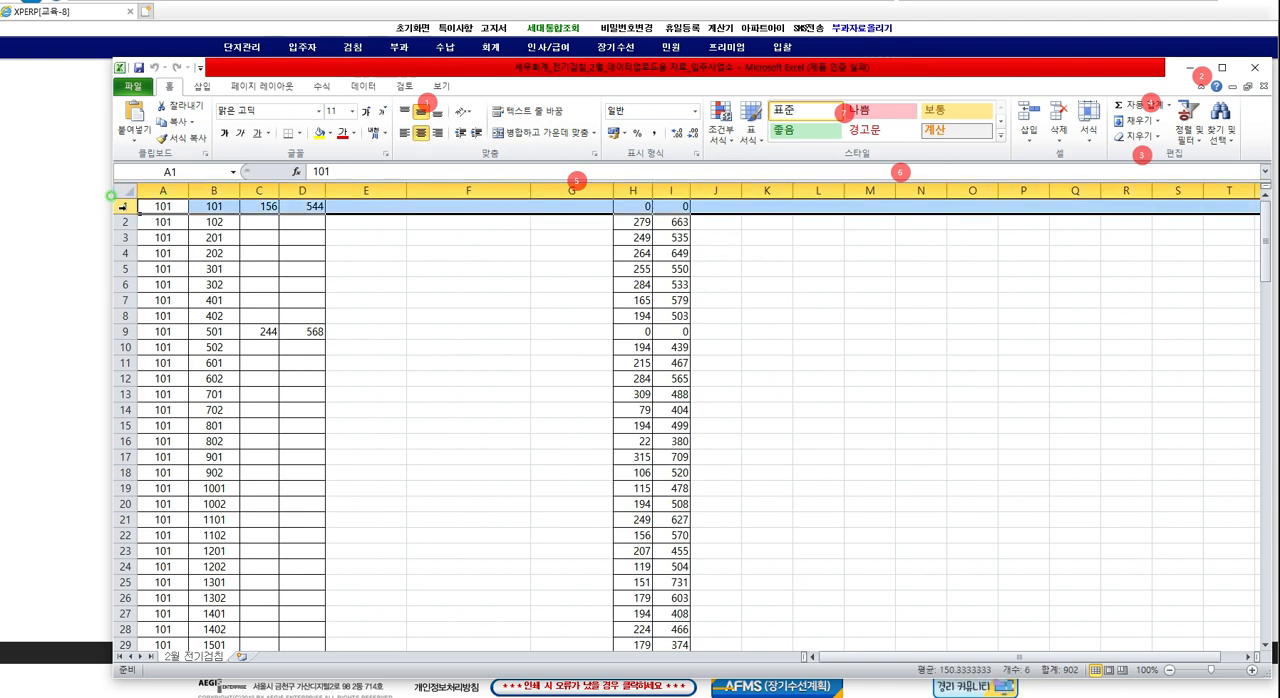
right_click(121, 206)
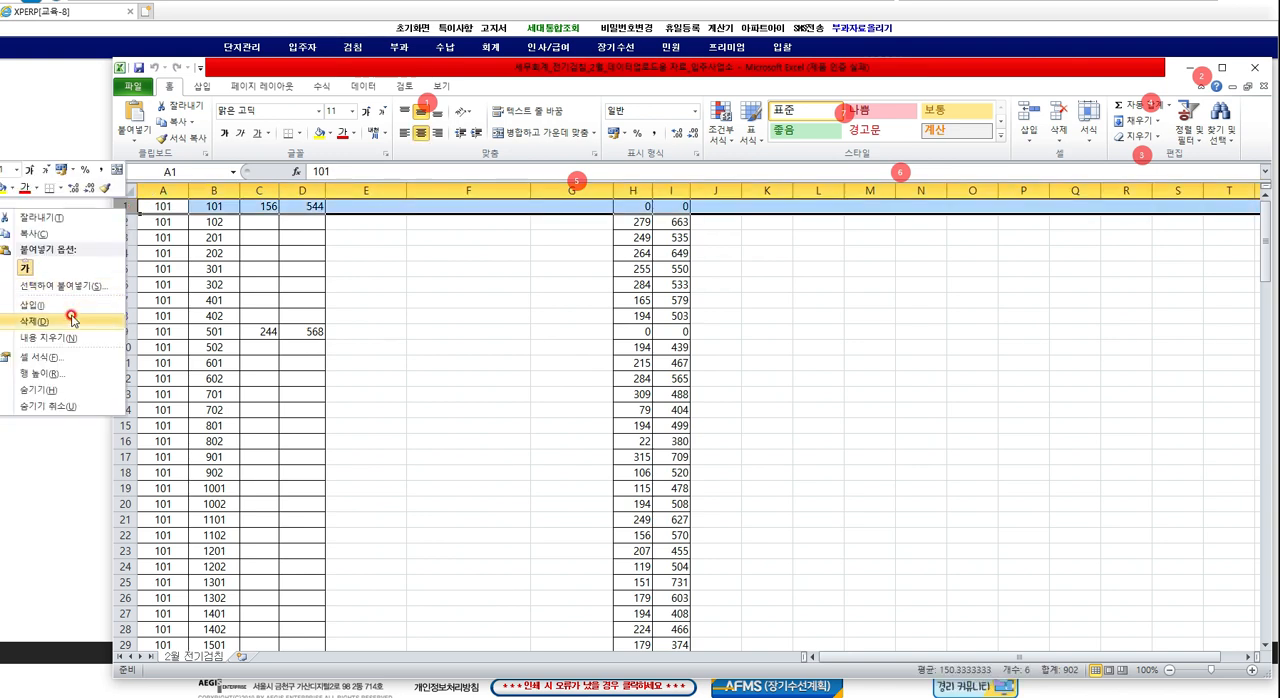
click(1194, 68)
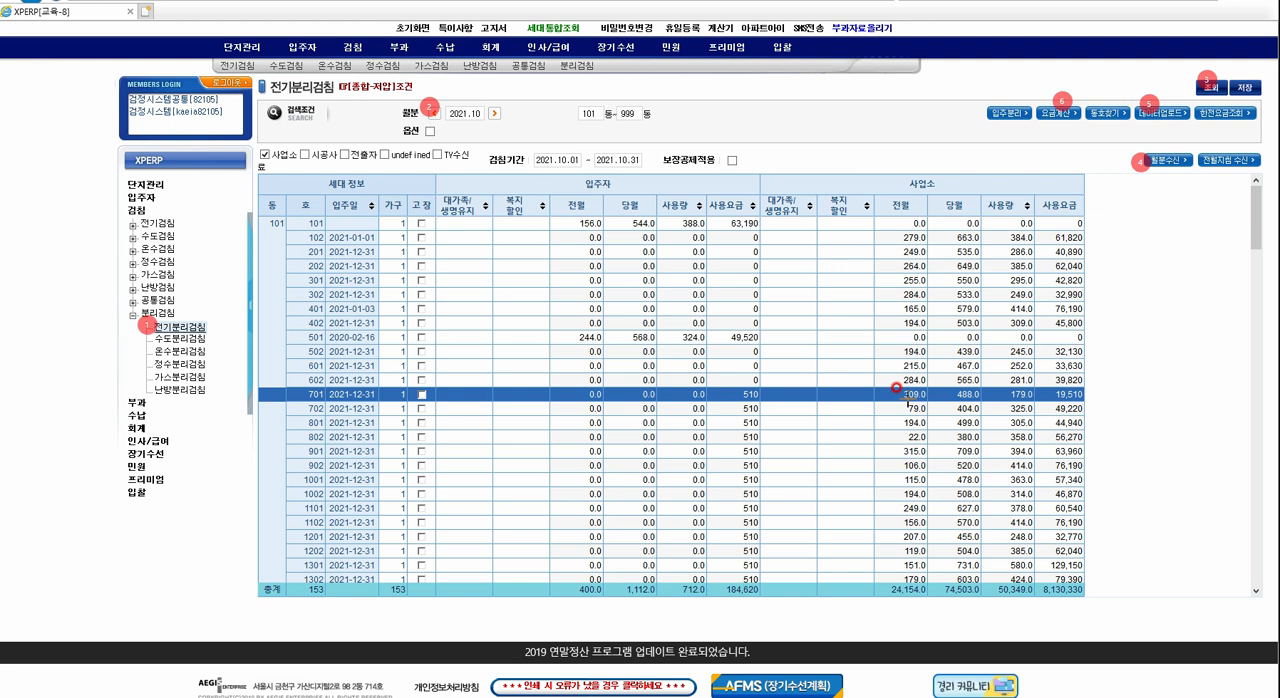
click(1001, 101)
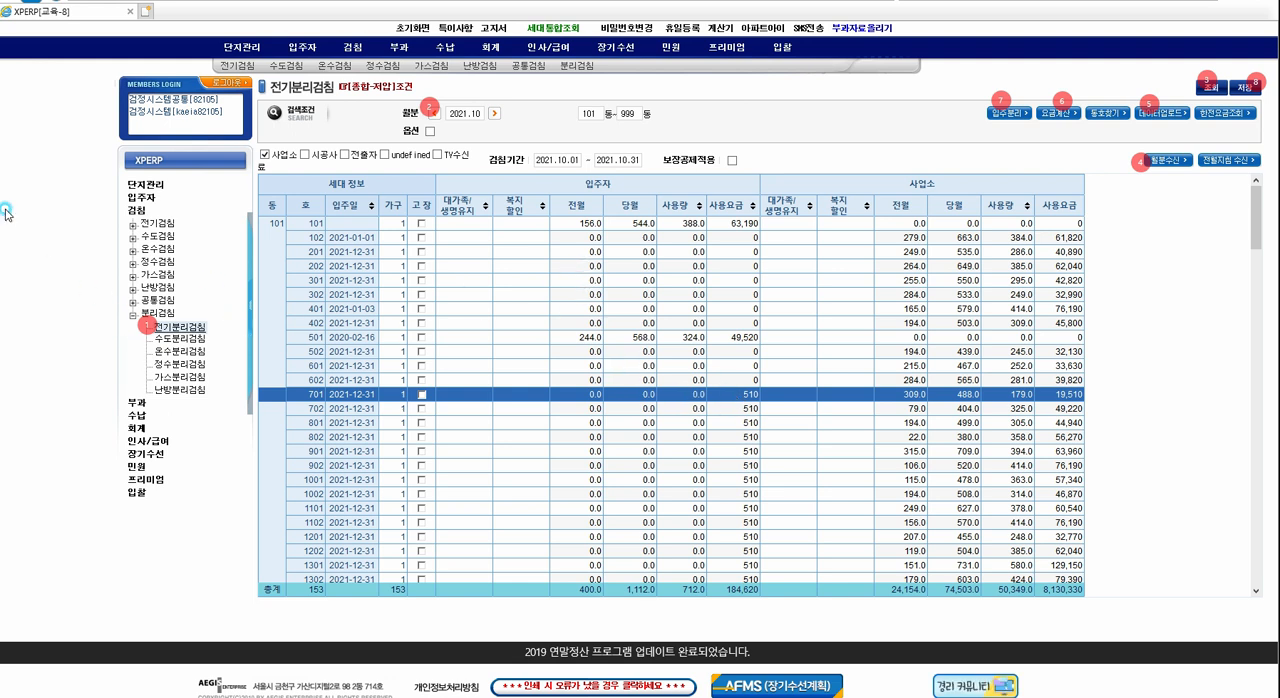
mouse_move(717, 383)
mouse_down()
mouse_move(788, 575)
mouse_move(763, 579)
mouse_up()
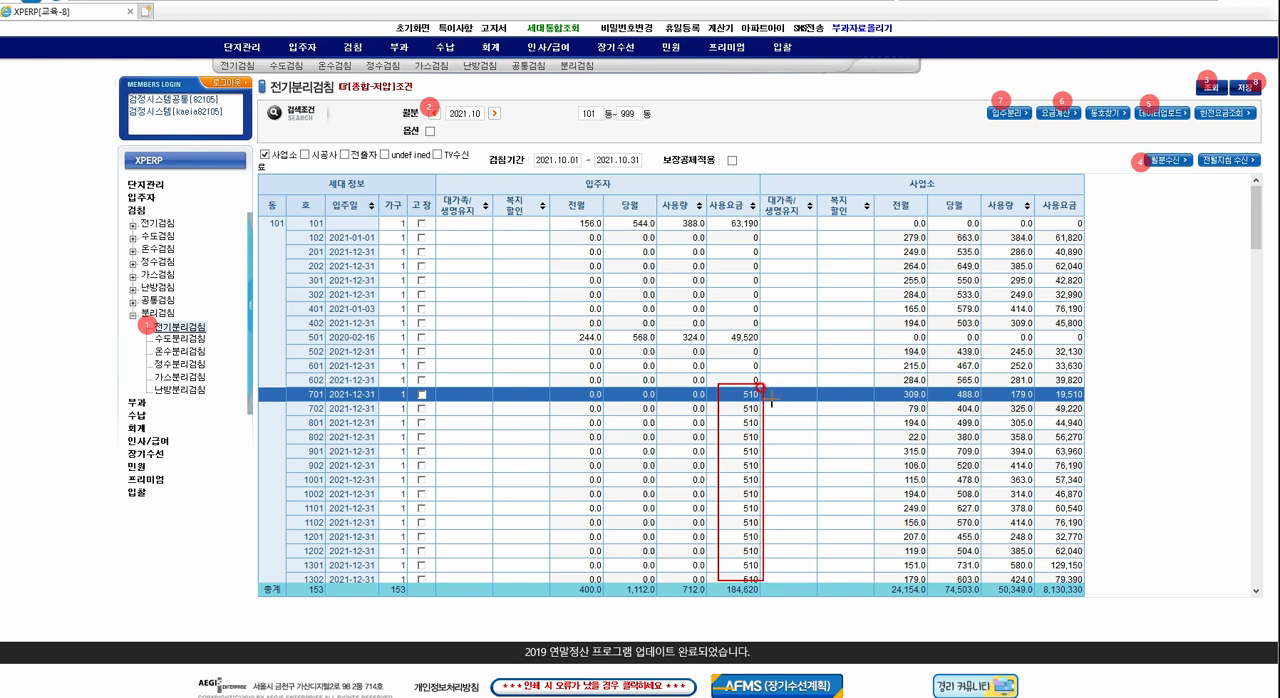
drag(966, 90, 1032, 141)
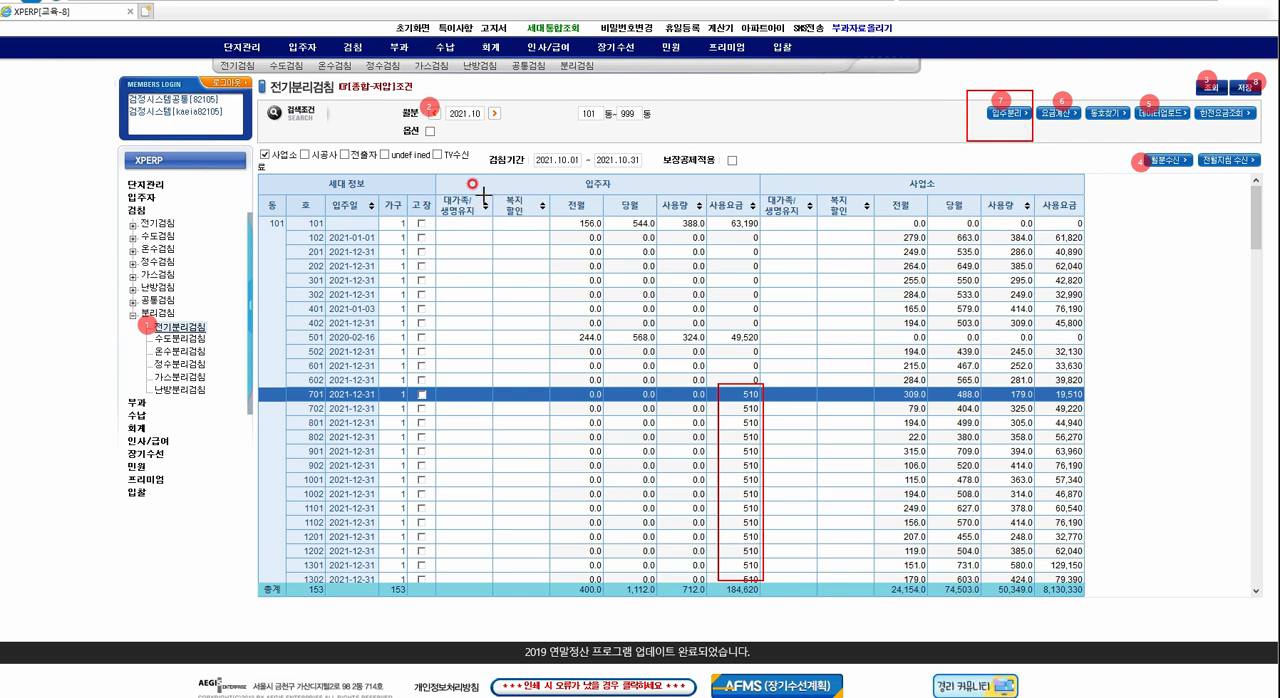
mouse_move(308, 215)
mouse_down()
mouse_move(358, 232)
mouse_move(748, 240)
mouse_move(1104, 228)
mouse_up()
mouse_move(288, 314)
mouse_down()
mouse_move(424, 344)
mouse_move(830, 362)
mouse_move(1096, 356)
mouse_up()
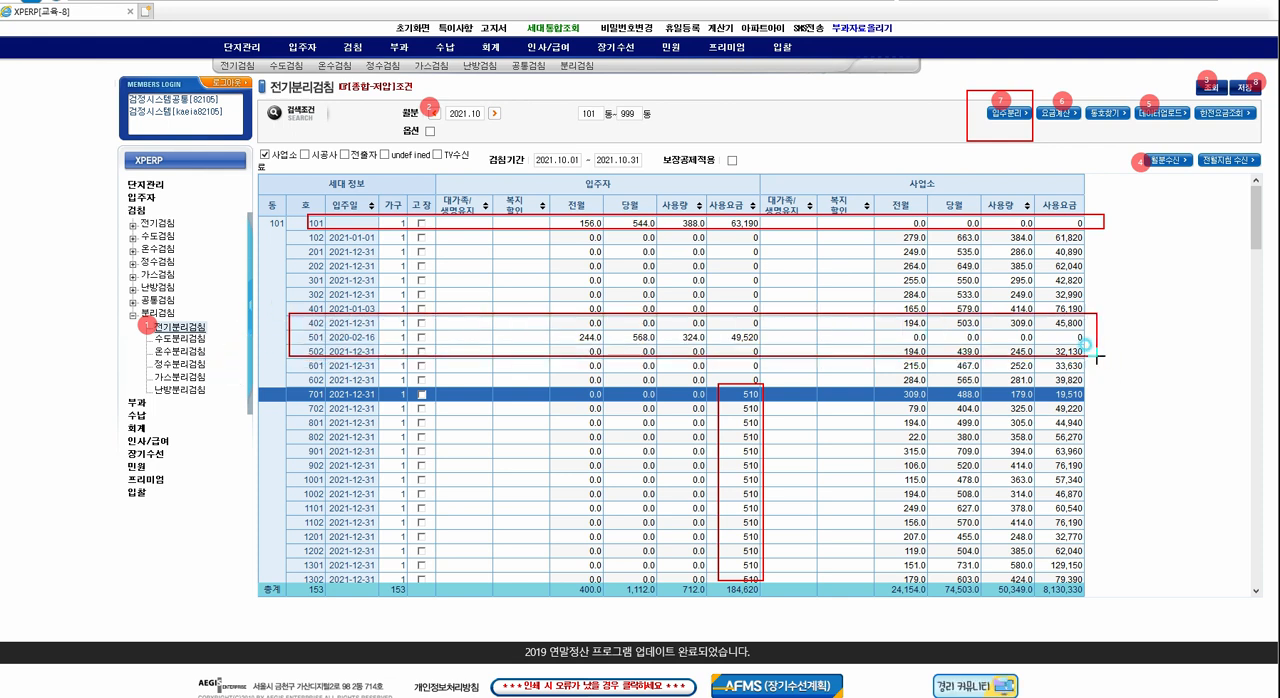